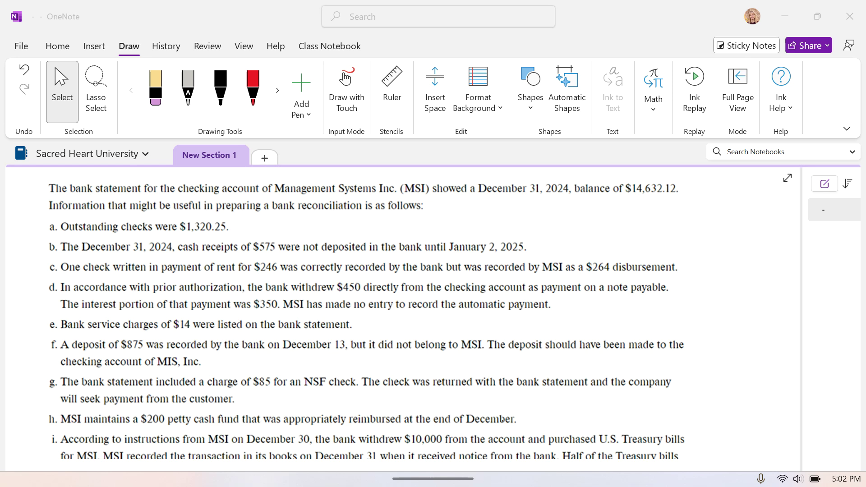
Handwrite 'Bank stmt. balance' in black ink below the MSI problem
scroll(406, 316, "down", 2)
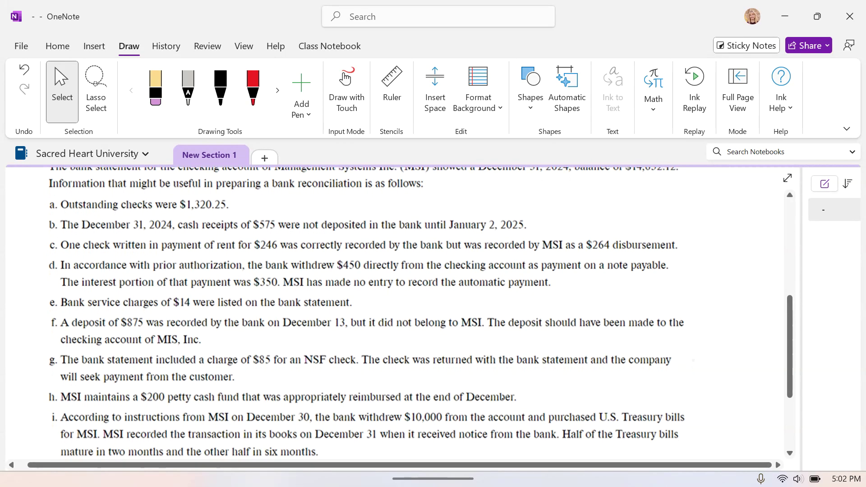
scroll(336, 438, "down", 5)
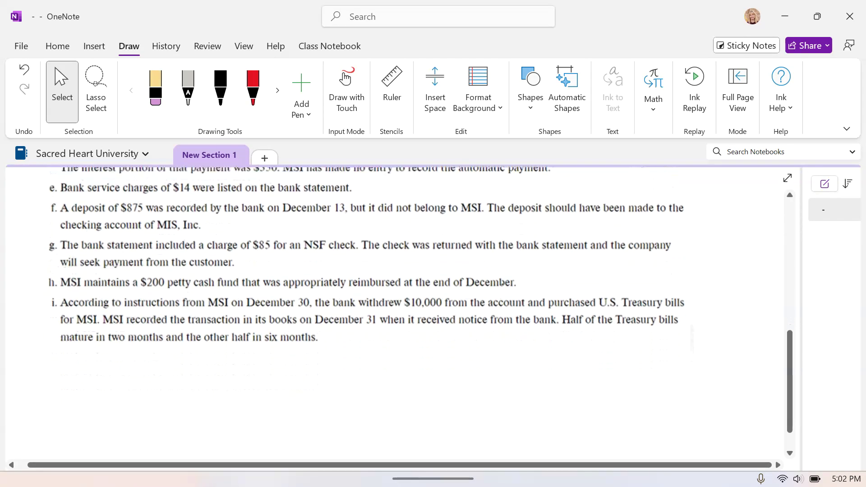
left_click_drag(336, 438, 335, 396)
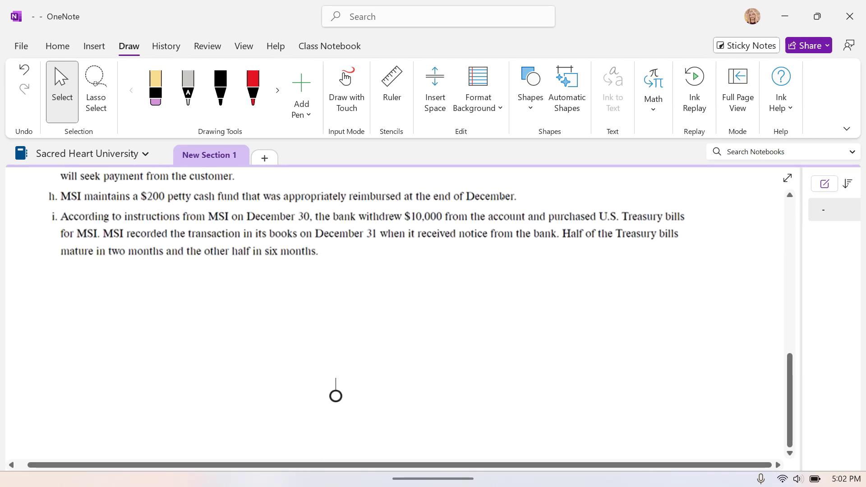
left_click(221, 90)
left_click_drag(75, 287, 76, 299)
left_click_drag(89, 293, 100, 300)
left_click_drag(104, 287, 104, 299)
mouse_move(111, 291)
left_mouse_down()
mouse_move(111, 300)
mouse_move(140, 298)
left_mouse_up()
left_click_drag(135, 292, 162, 298)
left_click(167, 297)
left_click_drag(156, 293, 227, 297)
Return to Select mode, scroll up and select the problem image
left_click(61, 90)
scroll(388, 311, "up", 4)
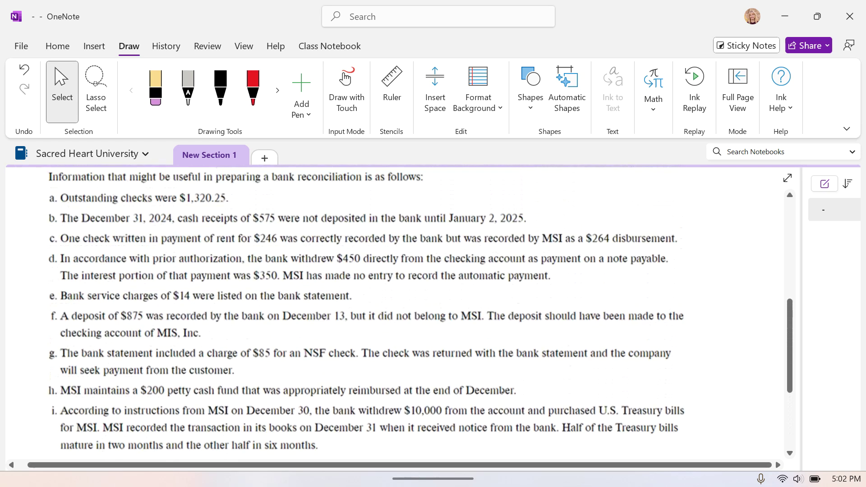
scroll(387, 311, "up", 1)
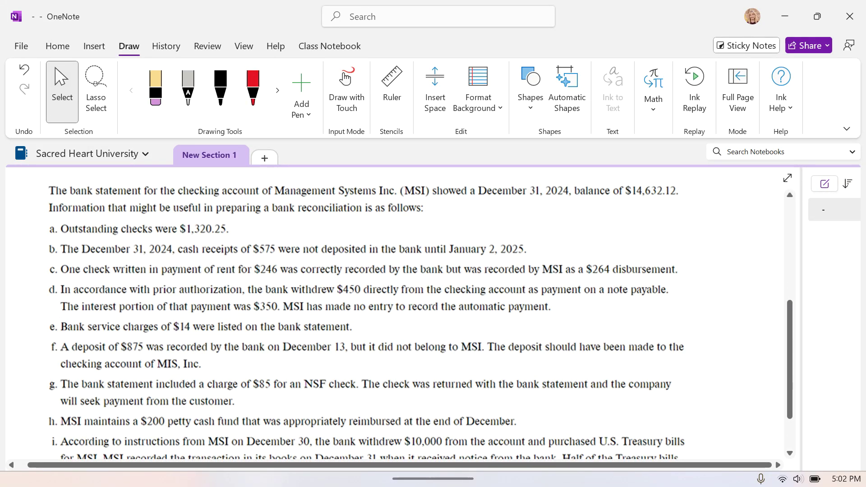
left_click(56, 284)
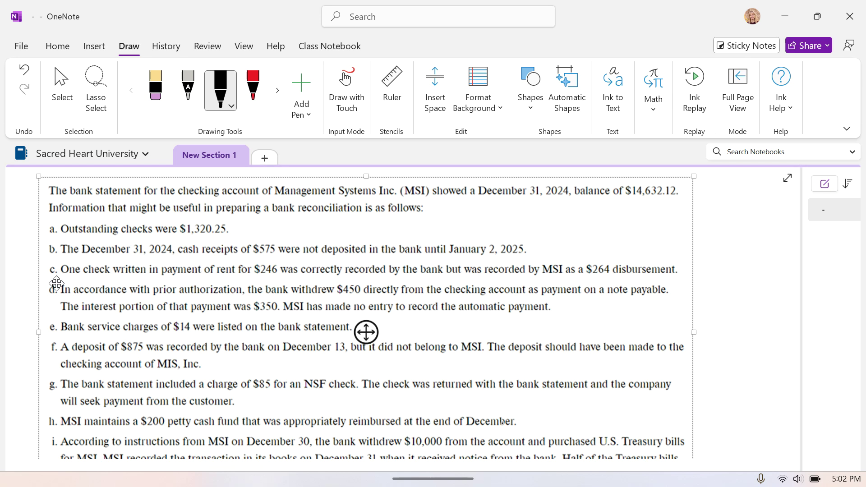
Write the amount $14,632.12 after 'Bank stmt. balance'
scroll(388, 312, "down", 4)
scroll(366, 198, "down", 3)
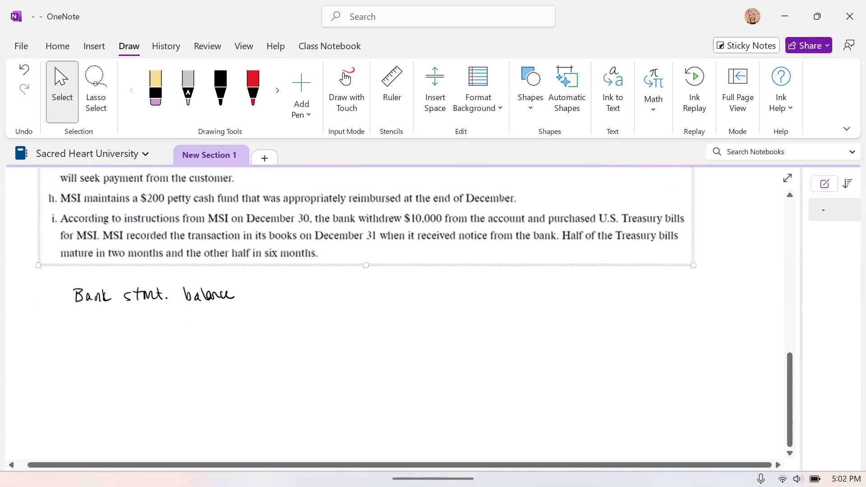
mouse_move(258, 269)
left_mouse_down()
mouse_move(257, 283)
mouse_move(269, 283)
left_mouse_up()
left_click_drag(274, 277, 334, 280)
left_click(315, 280)
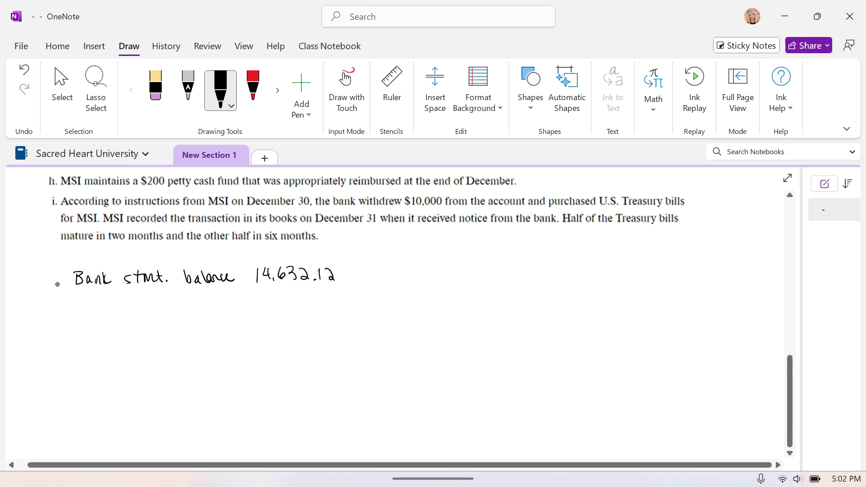
left_click_drag(253, 267, 248, 273)
left_click_drag(250, 265, 250, 276)
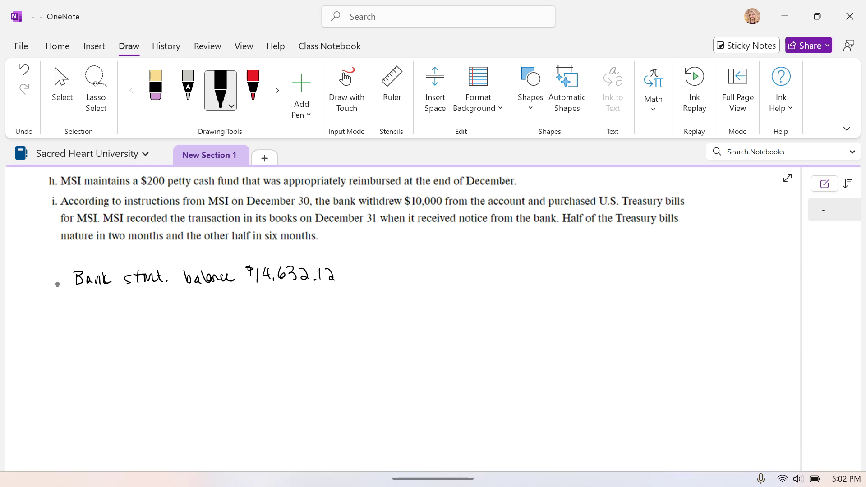
Scroll through the page to reread the problem's reconciliation items
key("Escape")
scroll(397, 312, "up", 6)
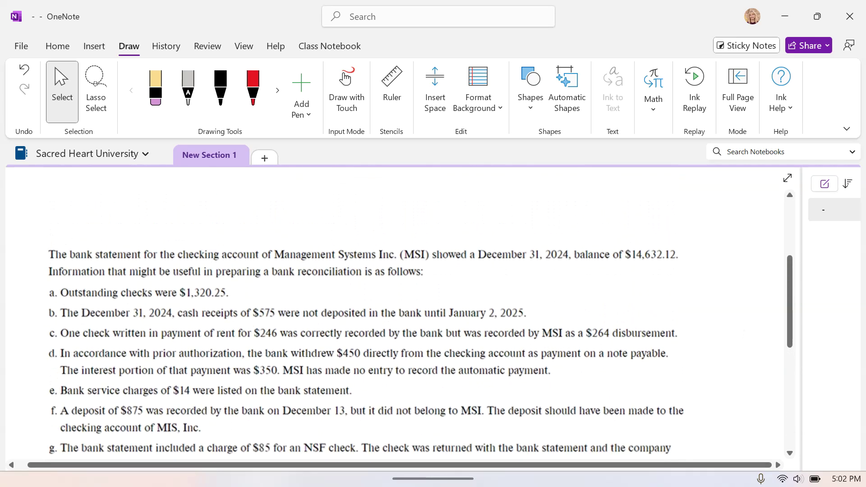
scroll(397, 312, "down", 1)
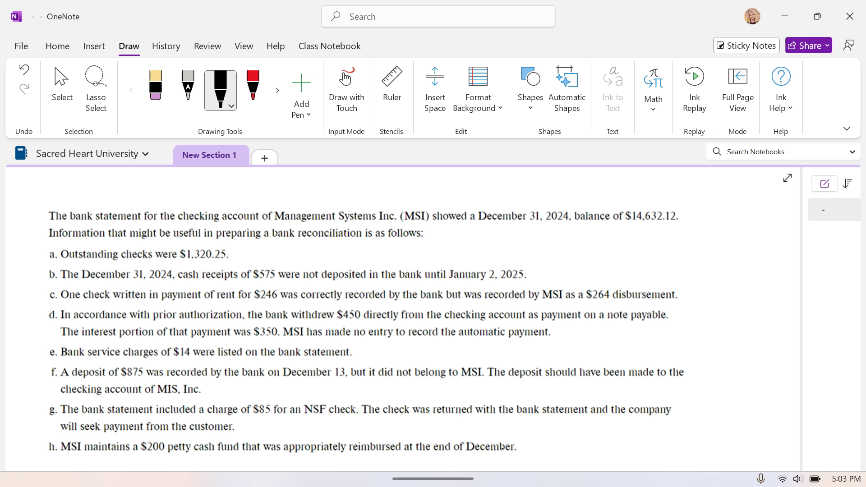
key("Escape")
scroll(717, 214, "down", 3)
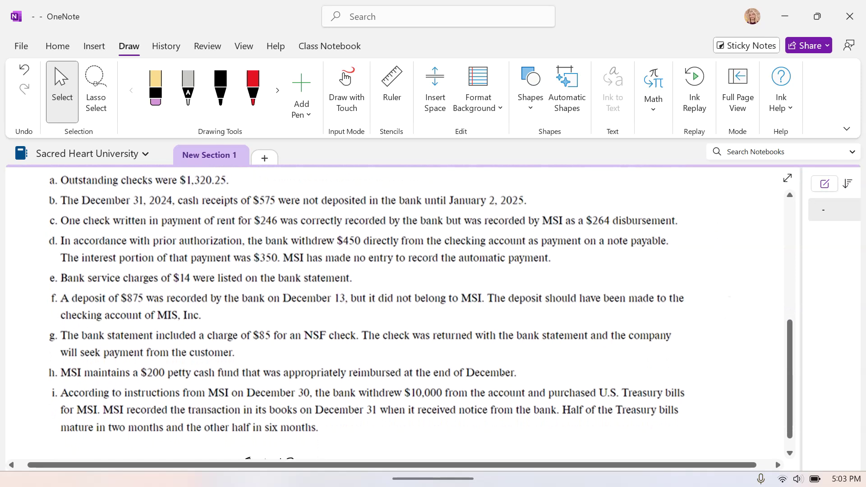
scroll(420, 316, "down", 1)
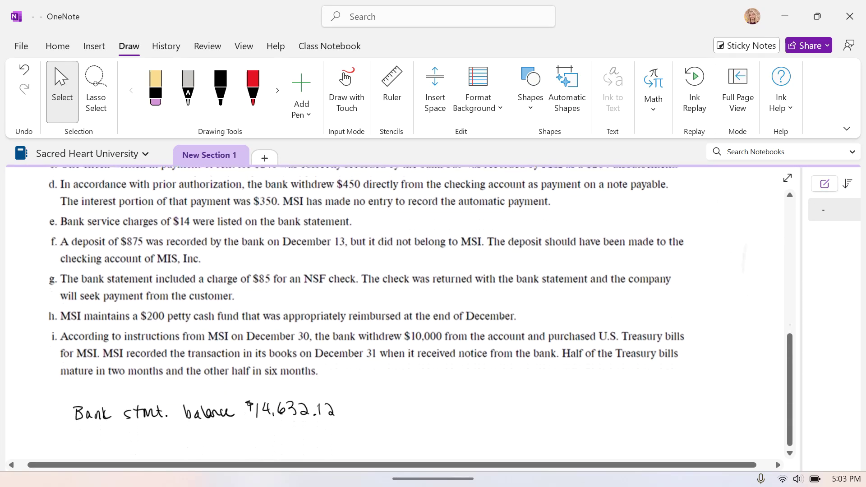
scroll(420, 316, "up", 3)
scroll(719, 231, "down", 2)
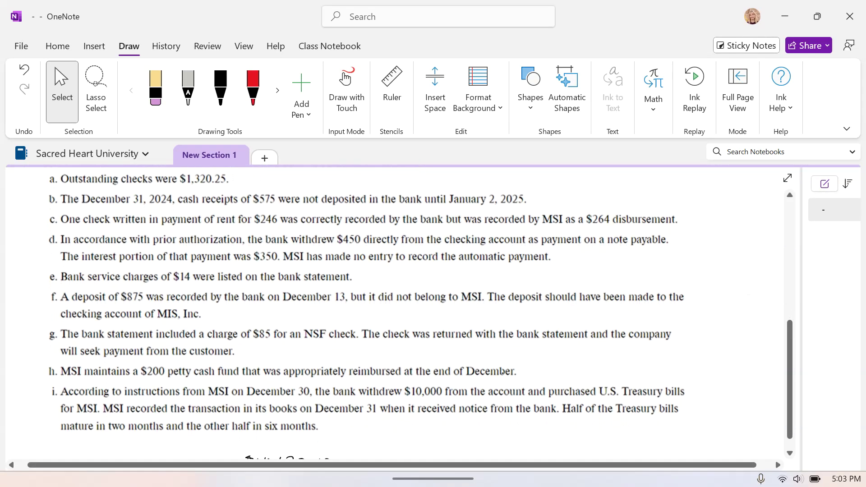
scroll(718, 220, "down", 2)
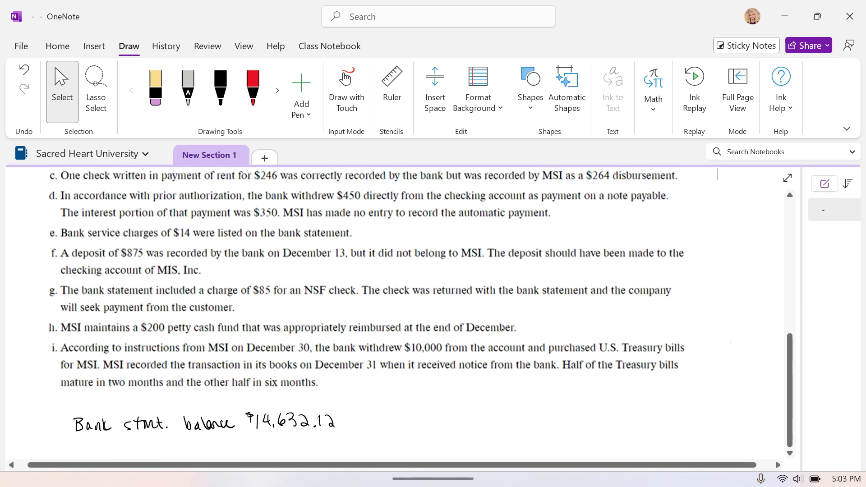
scroll(718, 220, "up", 3)
scroll(717, 220, "down", 1)
scroll(718, 220, "down", 1)
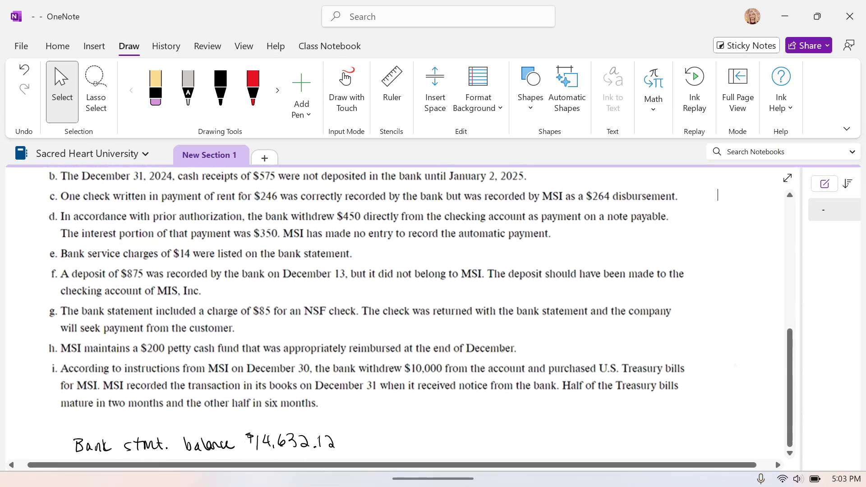
scroll(718, 186, "up", 3)
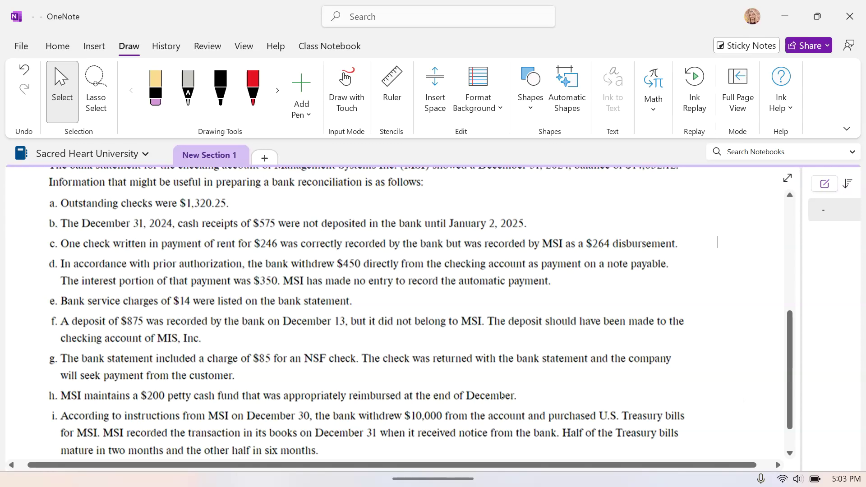
scroll(718, 187, "down", 4)
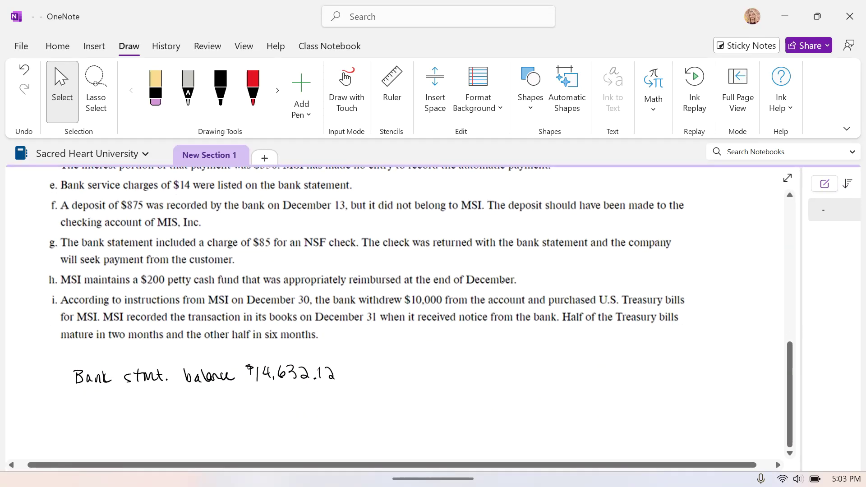
left_click(220, 90)
Write '- Outstanding checks (1,320.25)' under the balance line
left_click_drag(63, 400, 78, 405)
mouse_move(76, 393)
left_mouse_down()
mouse_move(79, 405)
mouse_move(100, 404)
left_mouse_up()
mouse_move(94, 397)
left_mouse_down()
mouse_move(166, 407)
mouse_move(166, 414)
mouse_move(227, 399)
mouse_move(327, 404)
left_mouse_up()
left_click(313, 405)
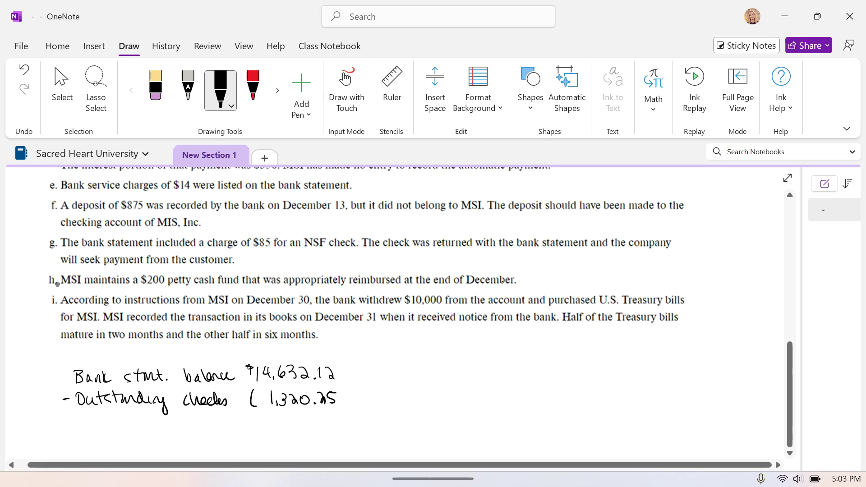
Scroll back up to reread the problem items
left_click(62, 90)
scroll(361, 311, "up", 3)
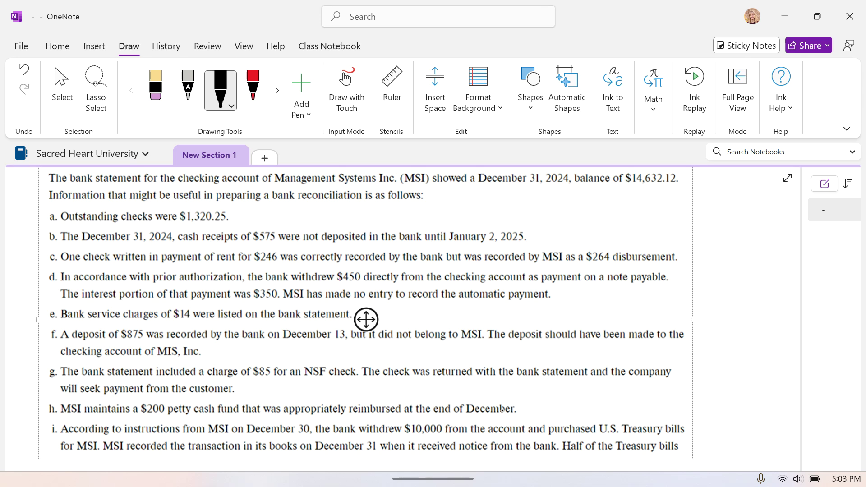
scroll(366, 320, "down", 1)
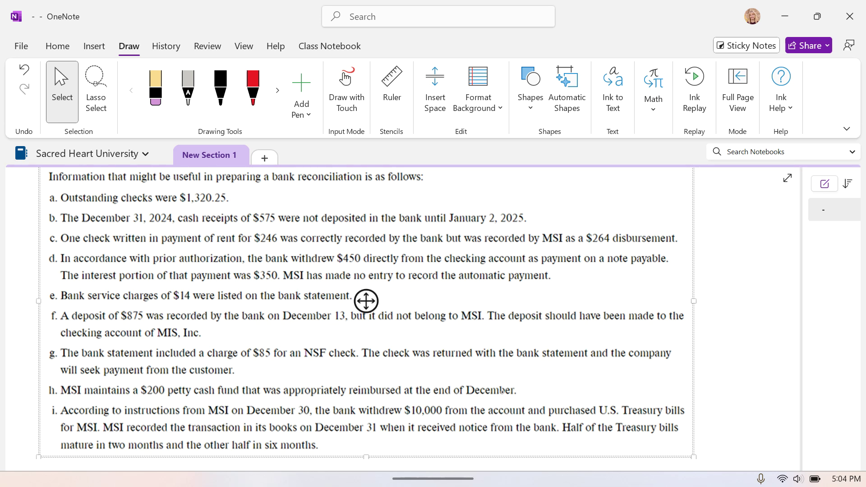
scroll(402, 322, "down", 3)
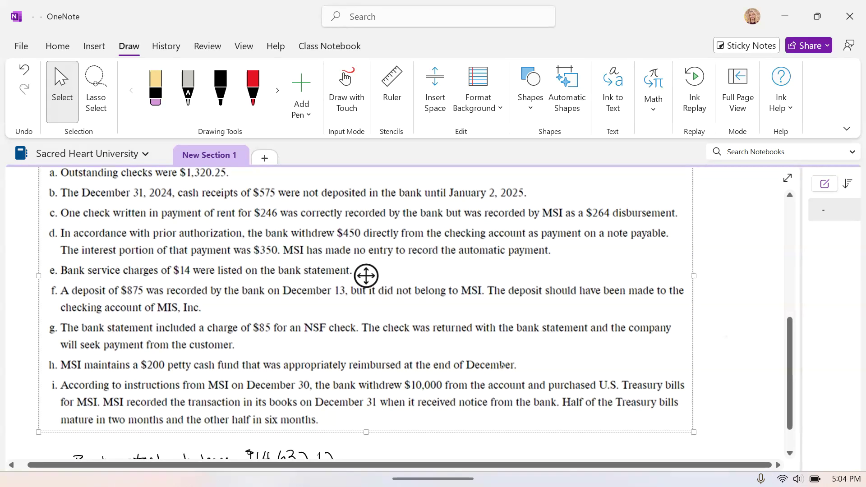
scroll(366, 236, "up", 1)
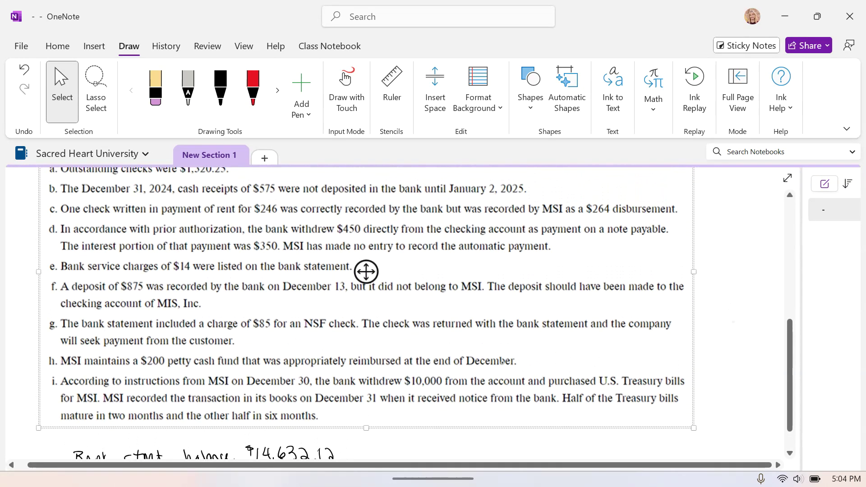
scroll(364, 270, "down", 2)
scroll(366, 198, "down", 1)
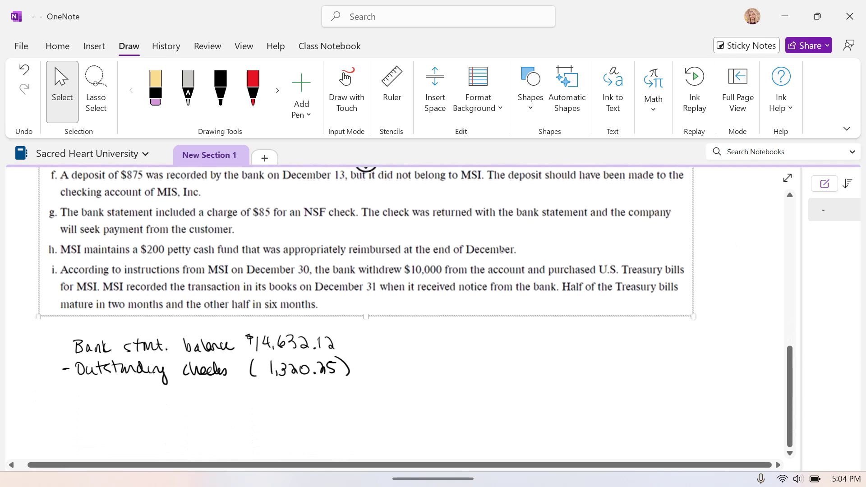
Start the next line as 'Deposits not', then erase those words
left_click(220, 88)
mouse_move(70, 390)
left_mouse_down()
mouse_move(70, 402)
mouse_move(77, 395)
left_mouse_up()
left_click_drag(88, 390, 89, 401)
mouse_move(95, 397)
left_mouse_down()
mouse_move(103, 404)
mouse_move(114, 393)
left_mouse_up()
mouse_move(122, 392)
left_mouse_down()
mouse_move(119, 400)
mouse_move(128, 399)
left_mouse_up()
left_click_drag(133, 386, 134, 399)
mouse_move(129, 391)
left_mouse_down()
mouse_move(162, 400)
mouse_move(164, 392)
left_mouse_up()
left_click_drag(171, 384, 173, 400)
left_click_drag(168, 391, 176, 390)
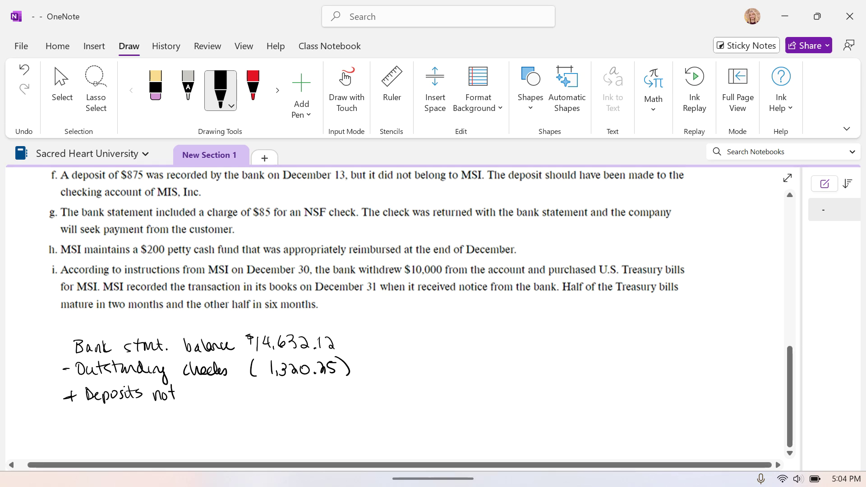
left_click_drag(85, 396, 176, 391)
Write '+ Cash not yet deposited 575.' as the third line
left_click(220, 91)
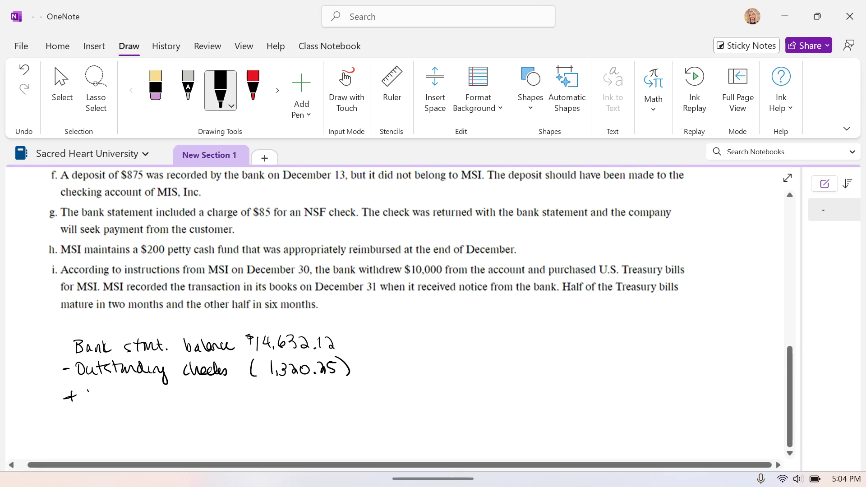
left_click_drag(92, 390, 90, 402)
left_click_drag(98, 395, 101, 401)
mouse_move(108, 388)
left_mouse_down()
mouse_move(115, 401)
mouse_move(133, 394)
left_mouse_up()
left_click_drag(137, 389, 138, 400)
left_click_drag(134, 393, 159, 409)
left_click_drag(164, 396, 174, 391)
mouse_move(188, 382)
left_mouse_down()
mouse_move(184, 398)
mouse_move(207, 393)
left_mouse_up()
left_click_drag(209, 389, 210, 397)
mouse_move(216, 389)
left_mouse_down()
mouse_move(234, 393)
mouse_move(236, 380)
mouse_move(276, 393)
left_mouse_up()
left_click_drag(273, 389, 283, 400)
mouse_move(284, 386)
left_mouse_down()
mouse_move(301, 399)
mouse_move(337, 387)
left_mouse_up()
left_click(318, 398)
Scroll up to the problem and draw black stars beside items d and e
left_click(62, 90)
scroll(406, 315, "up", 4)
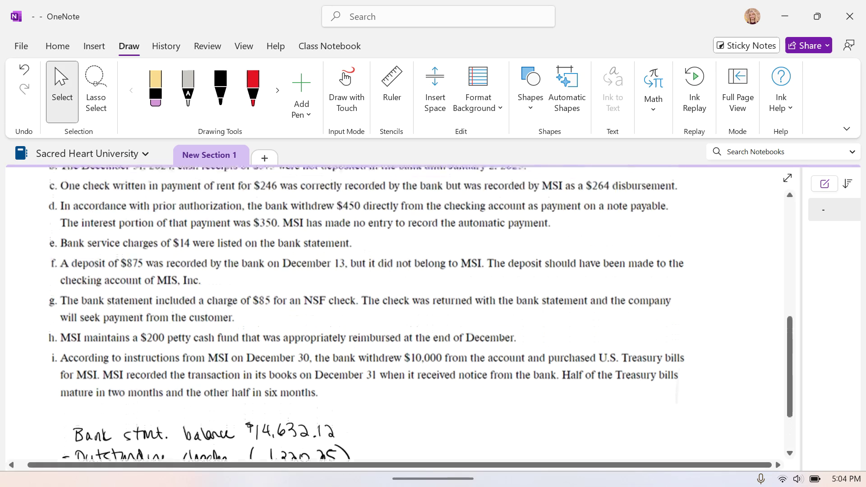
left_click(365, 333)
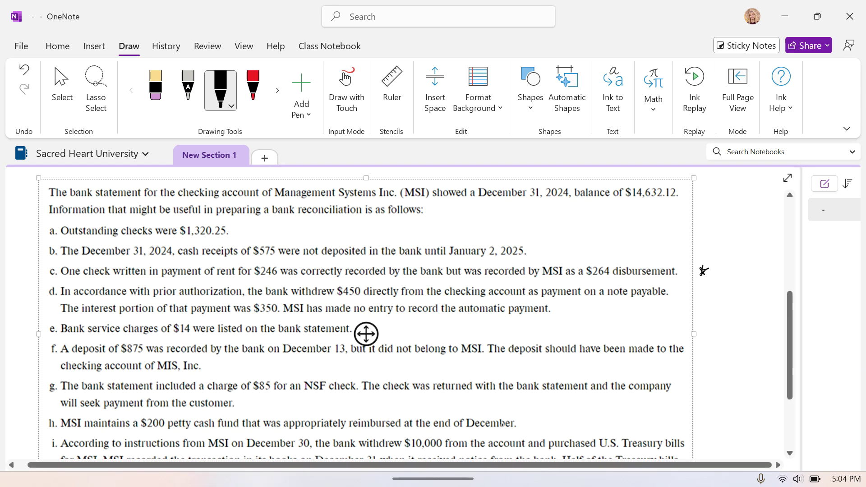
left_click(703, 271)
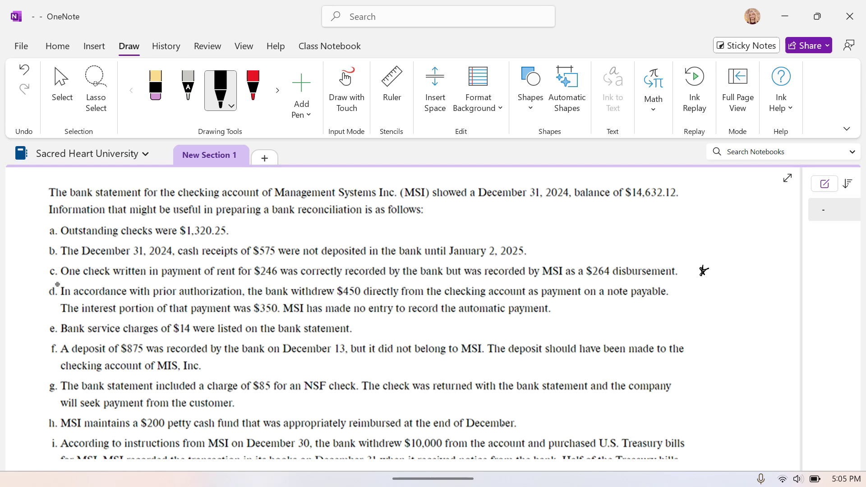
left_click_drag(699, 289, 707, 289)
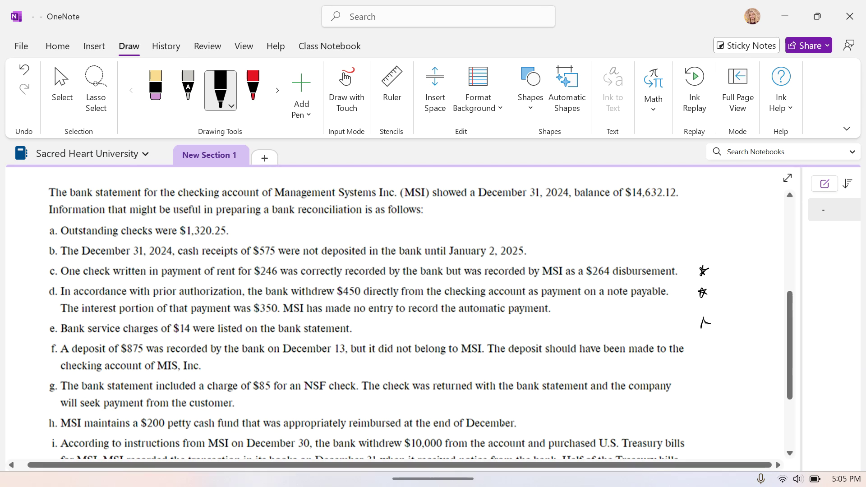
left_click_drag(697, 327, 711, 318)
Write '= error by bank ( 875.00)' below the cash-not-yet-deposited line
left_click(62, 91)
scroll(361, 316, "down", 5)
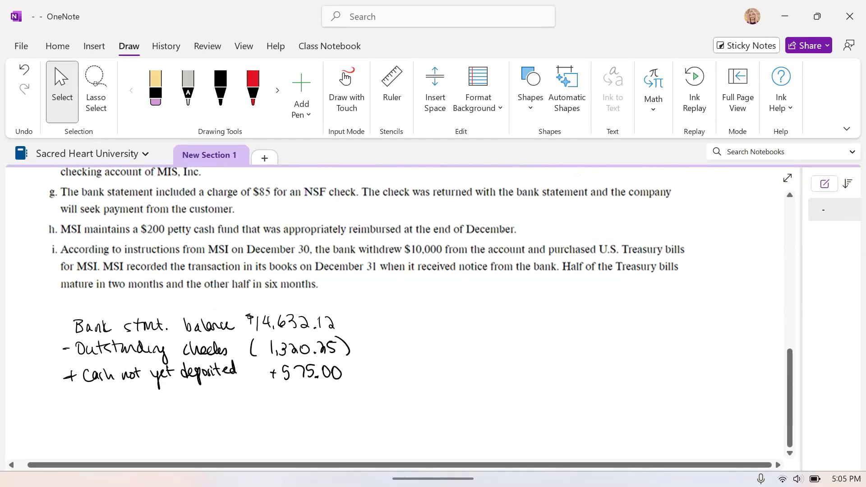
left_click(221, 90)
left_click_drag(71, 399, 112, 394)
left_click_drag(116, 394, 125, 394)
mouse_move(138, 386)
left_mouse_down()
mouse_move(136, 402)
mouse_move(151, 408)
left_mouse_up()
left_click_drag(163, 383, 171, 397)
left_click_drag(178, 391, 200, 397)
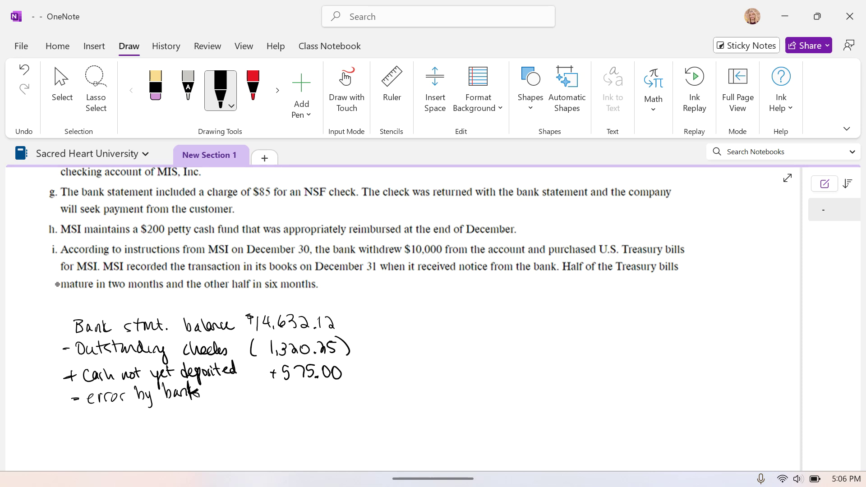
mouse_move(269, 388)
left_mouse_down()
mouse_move(266, 403)
mouse_move(291, 388)
mouse_move(302, 397)
mouse_move(338, 388)
left_mouse_up()
left_click(321, 396)
left_click_drag(347, 383, 348, 400)
Scroll up to select the problem text image, then back down to the calculation
left_click(62, 91)
scroll(397, 312, "up", 3)
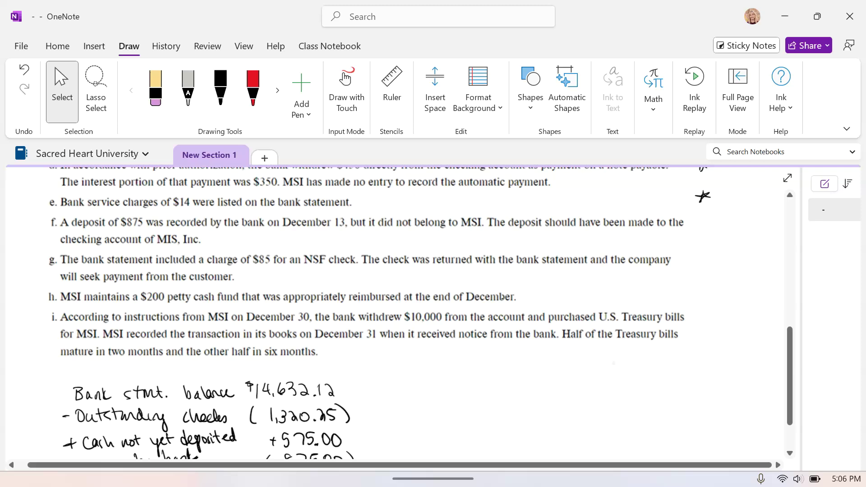
left_click(56, 283)
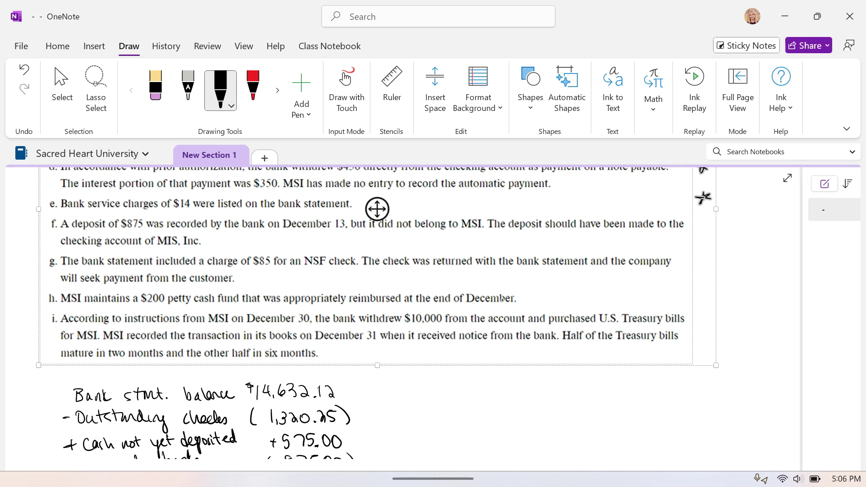
left_click(62, 91)
scroll(403, 315, "down", 2)
Underline (875.00) and write 'Adjusted (true) cash bal:' beneath it
left_click(220, 88)
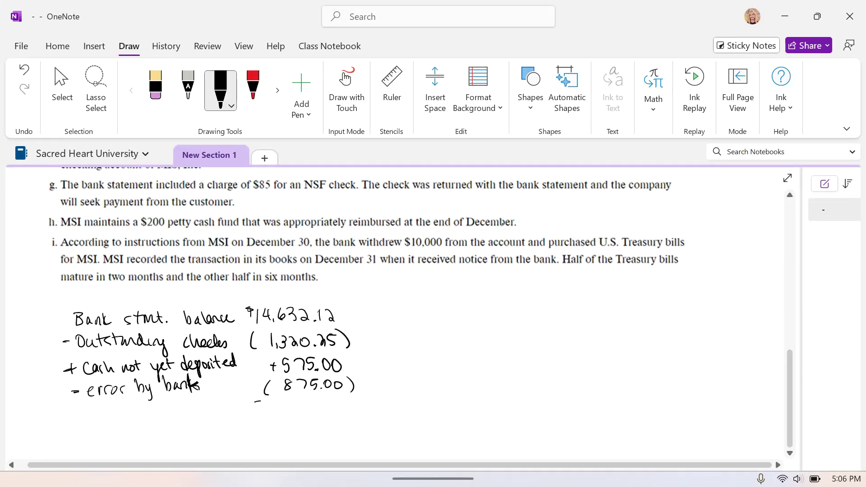
left_click_drag(255, 401, 345, 395)
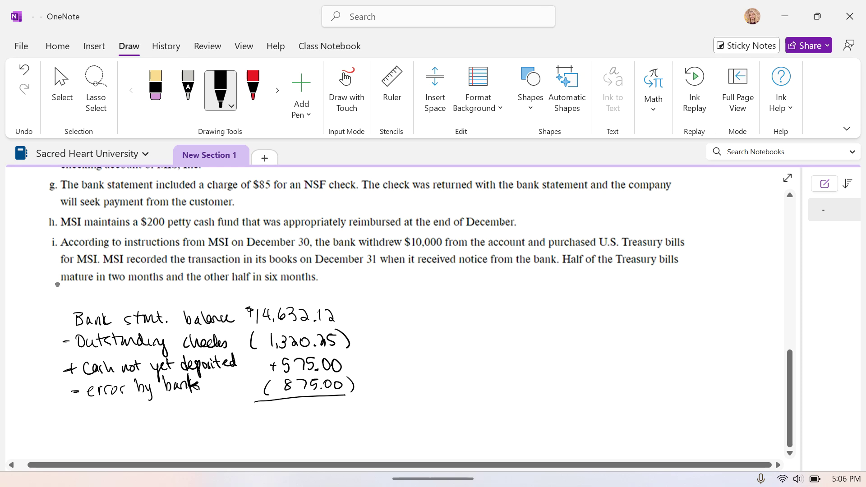
mouse_move(73, 428)
left_mouse_down()
mouse_move(76, 415)
mouse_move(90, 436)
mouse_move(126, 415)
mouse_move(146, 431)
mouse_move(259, 418)
mouse_move(264, 425)
left_mouse_up()
left_click(243, 417)
left_click(243, 424)
Write the $13,011.87 total and draw a vertical divider to its right
mouse_move(271, 413)
left_mouse_down()
mouse_move(272, 429)
mouse_move(289, 428)
mouse_move(301, 414)
left_mouse_up()
mouse_move(309, 413)
left_mouse_down()
mouse_move(316, 426)
mouse_move(335, 411)
left_mouse_up()
left_click(323, 425)
mouse_move(343, 412)
left_mouse_down()
mouse_move(350, 410)
mouse_move(350, 426)
left_mouse_up()
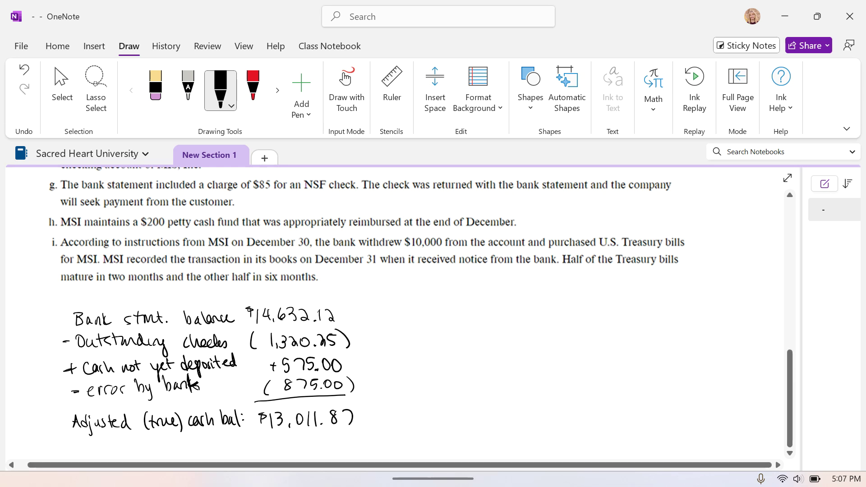
left_click_drag(386, 292, 392, 444)
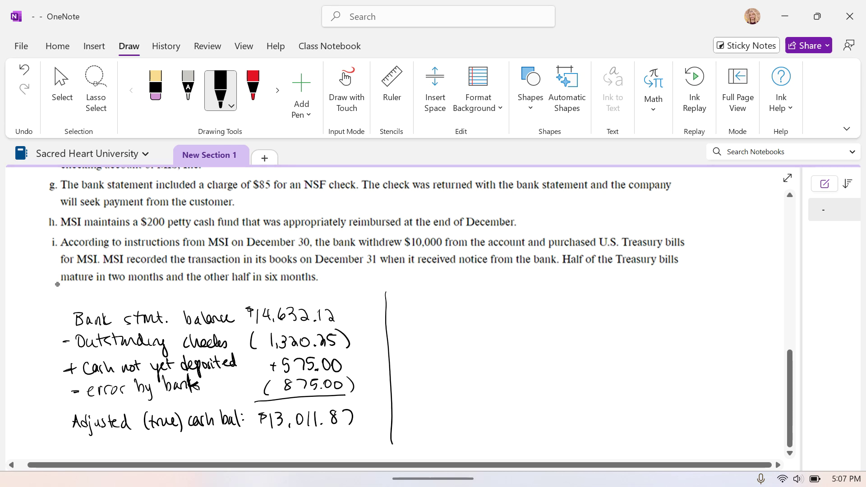
Handwrite the heading 'Book (cash) balance' beside the divider in black ink
mouse_move(399, 298)
left_mouse_down()
mouse_move(400, 311)
mouse_move(427, 314)
left_mouse_up()
left_click_drag(436, 301, 445, 312)
mouse_move(458, 303)
left_mouse_down()
mouse_move(453, 312)
mouse_move(472, 312)
left_mouse_up()
left_click_drag(477, 298, 486, 316)
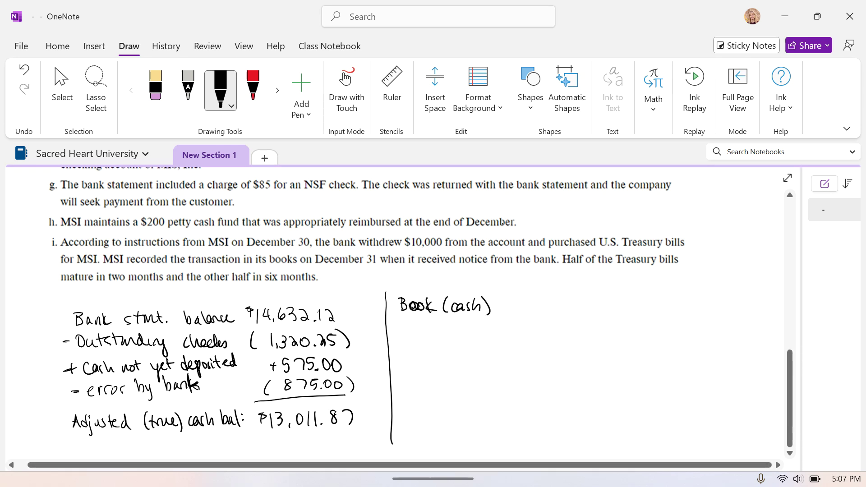
mouse_move(499, 298)
left_mouse_down()
mouse_move(503, 310)
mouse_move(528, 312)
left_mouse_up()
left_click_drag(531, 305, 540, 310)
left_click_drag(544, 306, 549, 309)
Rule a total line in the book column and write 'Adjusted cash bal' under it
left_click(62, 91)
scroll(365, 252, "down", 2)
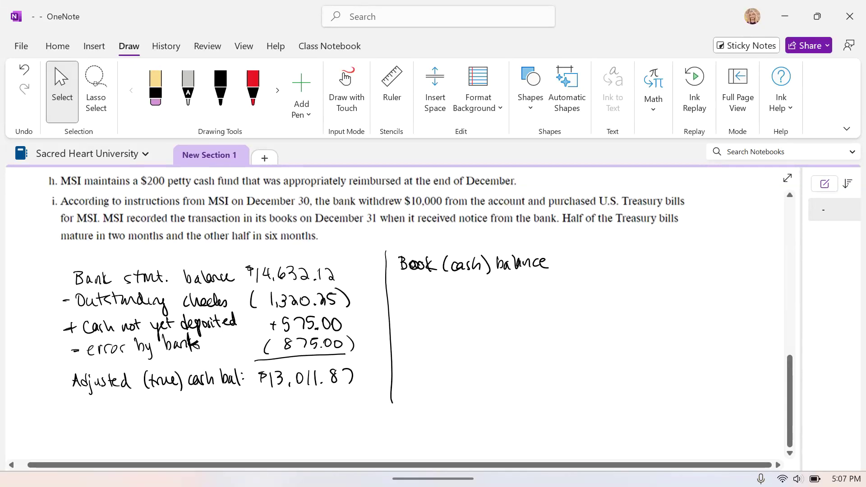
left_click(220, 90)
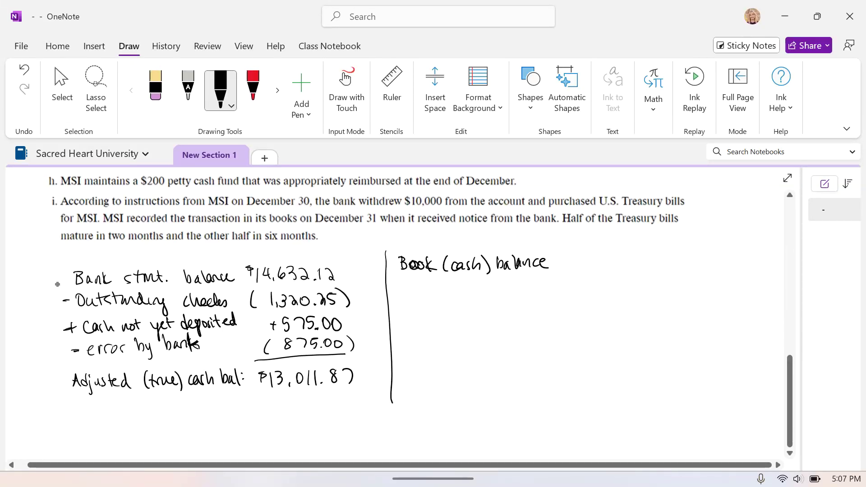
left_click_drag(400, 394, 555, 391)
left_click_drag(404, 411, 414, 409)
mouse_move(421, 397)
left_mouse_down()
mouse_move(422, 413)
mouse_move(437, 407)
left_mouse_up()
mouse_move(436, 408)
left_mouse_down()
mouse_move(442, 400)
mouse_move(447, 408)
left_mouse_up()
left_click_drag(443, 400, 451, 399)
mouse_move(451, 404)
left_mouse_down()
mouse_move(465, 397)
mouse_move(484, 406)
left_mouse_up()
left_click_drag(490, 402, 494, 405)
mouse_move(498, 395)
left_mouse_down()
mouse_move(502, 406)
mouse_move(537, 408)
left_mouse_up()
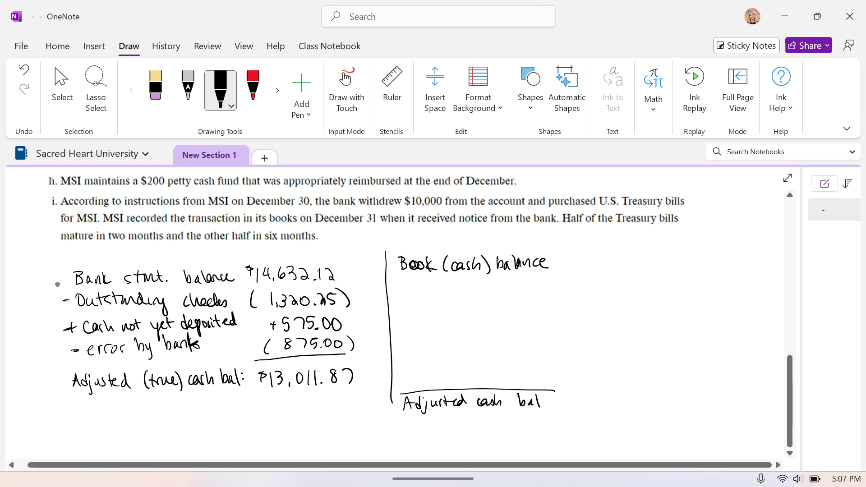
Draw an arrow from 13,011.87, copy 13,011.87 onto the book total line, and box the book balance
left_click_drag(609, 388, 700, 391)
mouse_move(306, 396)
left_mouse_down()
mouse_move(331, 412)
mouse_move(549, 437)
mouse_move(631, 426)
left_mouse_up()
left_click_drag(619, 396, 630, 408)
left_click_drag(638, 396, 650, 407)
left_click_drag(657, 406, 657, 407)
mouse_move(666, 396)
left_mouse_down()
mouse_move(664, 405)
mouse_move(668, 396)
left_mouse_up()
left_click_drag(672, 393, 677, 407)
mouse_move(596, 249)
left_mouse_down()
mouse_move(597, 267)
mouse_move(707, 241)
mouse_move(643, 273)
mouse_move(590, 270)
left_mouse_up()
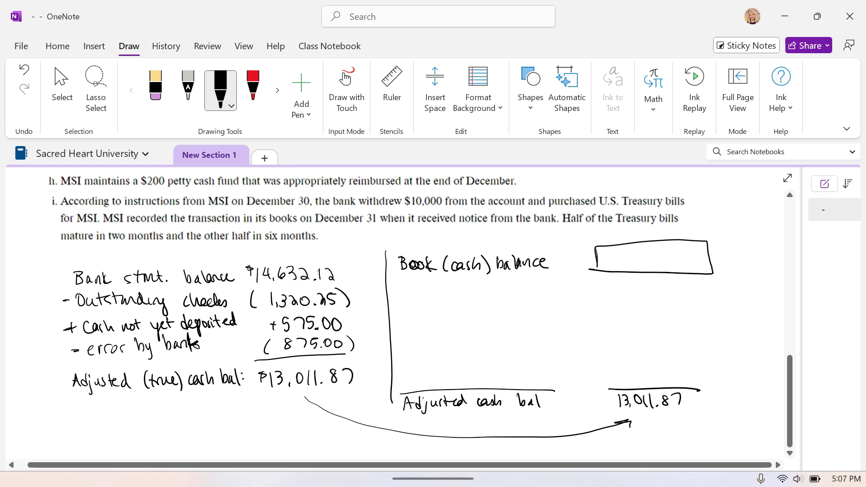
Tick items a and b in the problem list as already handled
left_click(62, 92)
scroll(397, 312, "up", 5)
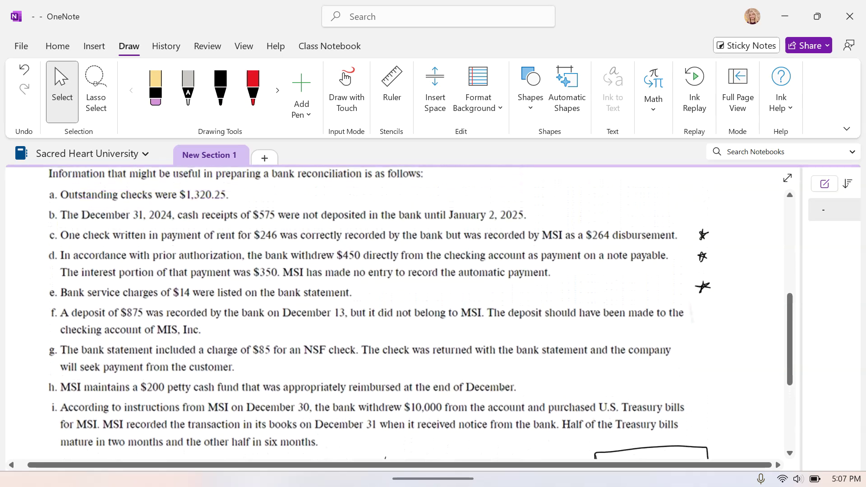
scroll(397, 312, "up", 1)
scroll(397, 311, "down", 1)
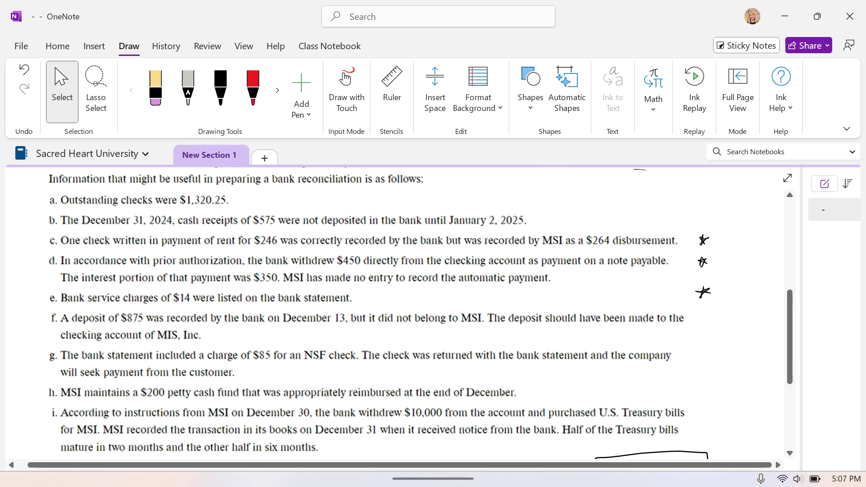
left_click(220, 88)
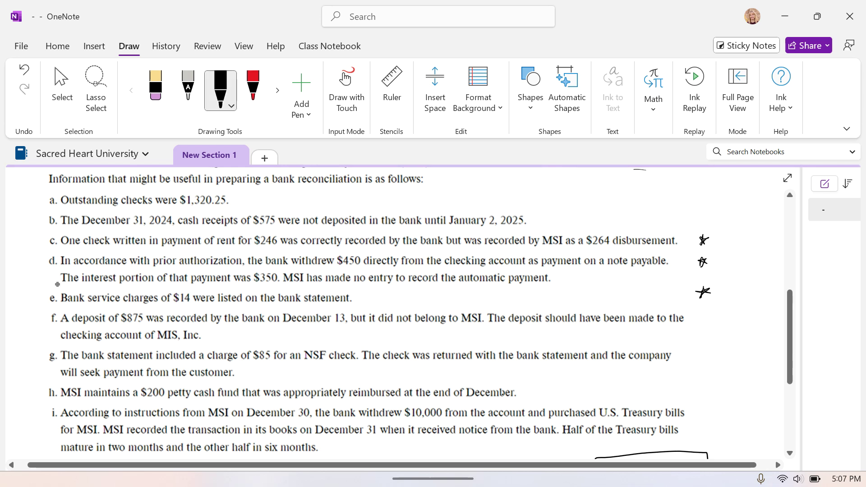
left_click_drag(241, 199, 257, 192)
left_click_drag(534, 221, 546, 218)
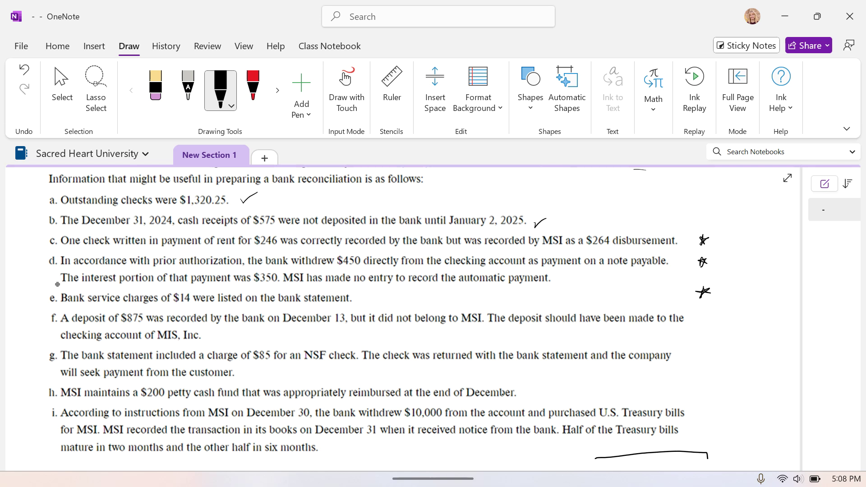
Write 'Correct' under the Book (cash) balance heading
left_click(61, 91)
scroll(402, 316, "down", 3)
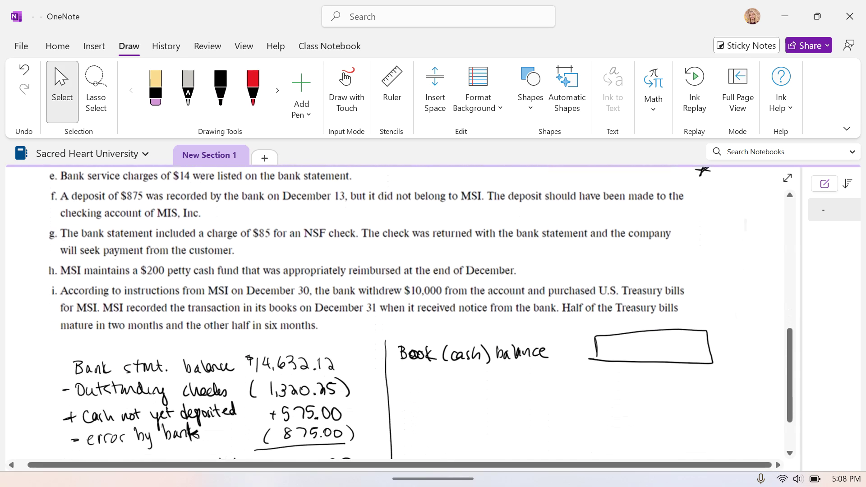
left_click(220, 88)
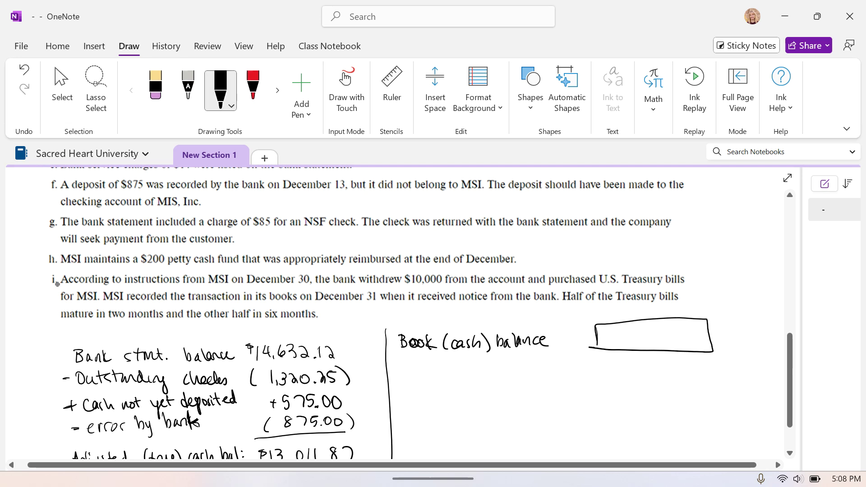
left_click_drag(417, 361, 413, 372)
left_click_drag(422, 366, 445, 363)
left_click_drag(442, 366, 456, 371)
left_click_drag(459, 358, 461, 371)
left_click_drag(455, 365, 467, 364)
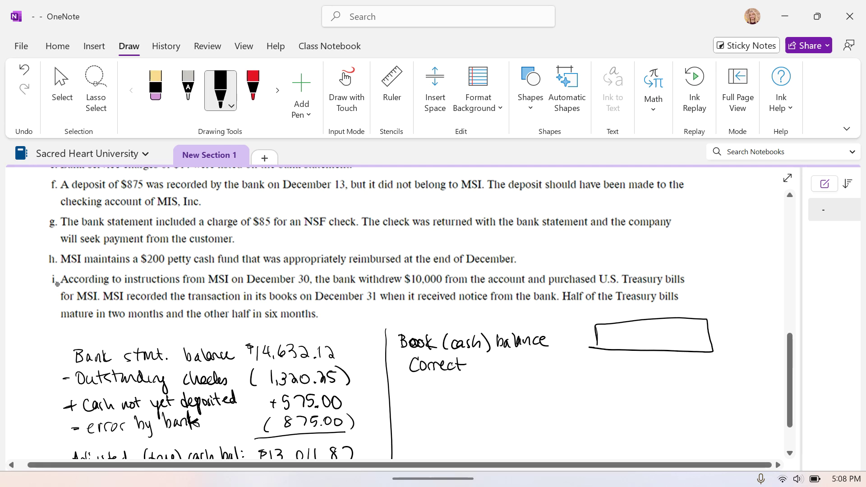
Erase the (264) under the box and write the adjustment as +264
mouse_move(629, 358)
left_mouse_down()
mouse_move(627, 372)
mouse_move(666, 367)
left_mouse_up()
left_click_drag(663, 361, 669, 374)
mouse_move(627, 365)
left_mouse_down()
mouse_move(670, 366)
mouse_move(629, 369)
mouse_move(650, 370)
left_mouse_up()
left_click(220, 87)
left_click_drag(659, 358, 654, 365)
left_click_drag(666, 358, 672, 372)
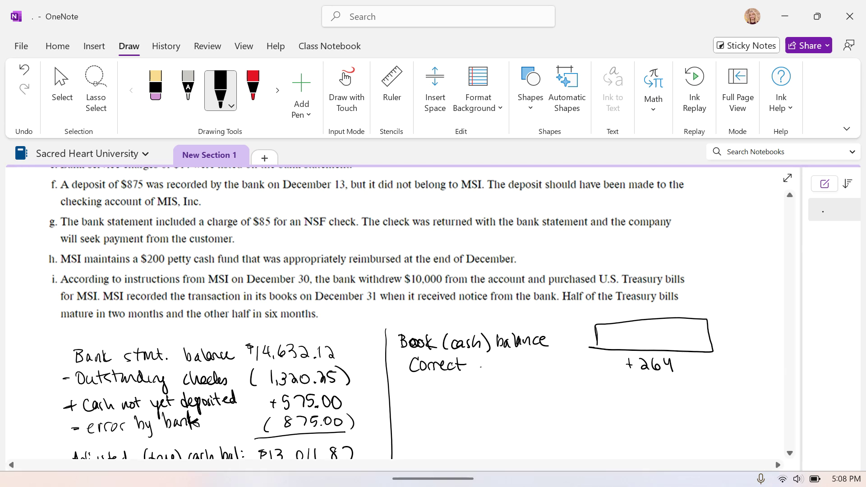
Complete the label as 'Correct error' and write (246) below +264
left_click_drag(470, 366, 522, 364)
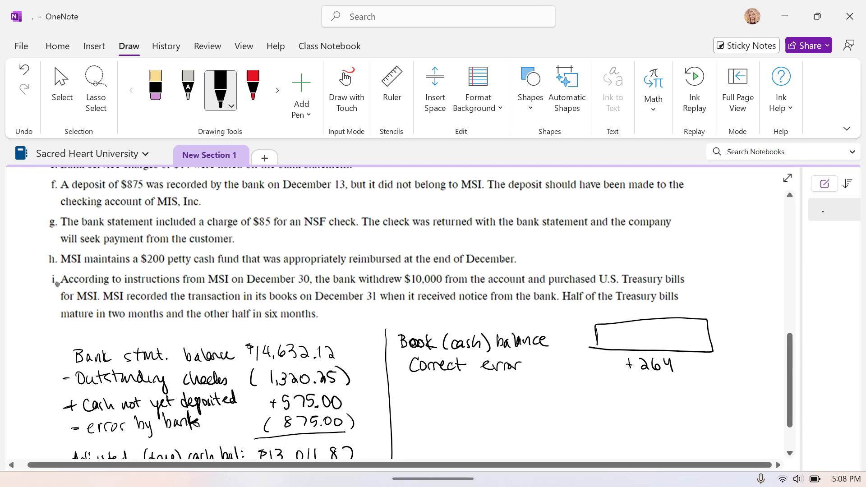
mouse_move(631, 380)
left_mouse_down()
mouse_move(630, 395)
mouse_move(648, 393)
left_mouse_up()
left_click_drag(653, 381, 673, 395)
left_click(62, 90)
scroll(420, 316, "up", 5)
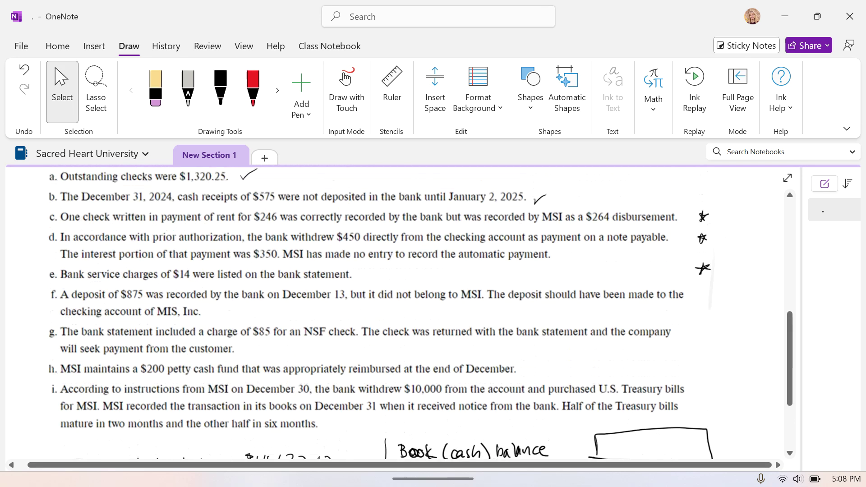
Tick item c in the problem list as handled
left_click(221, 88)
left_click_drag(681, 264, 693, 259)
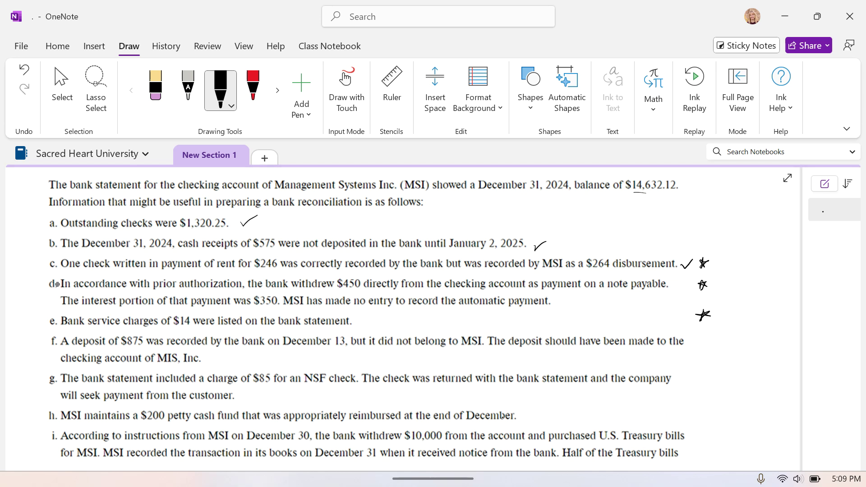
type("-:")
left_click(62, 90)
scroll(406, 316, "down", 5)
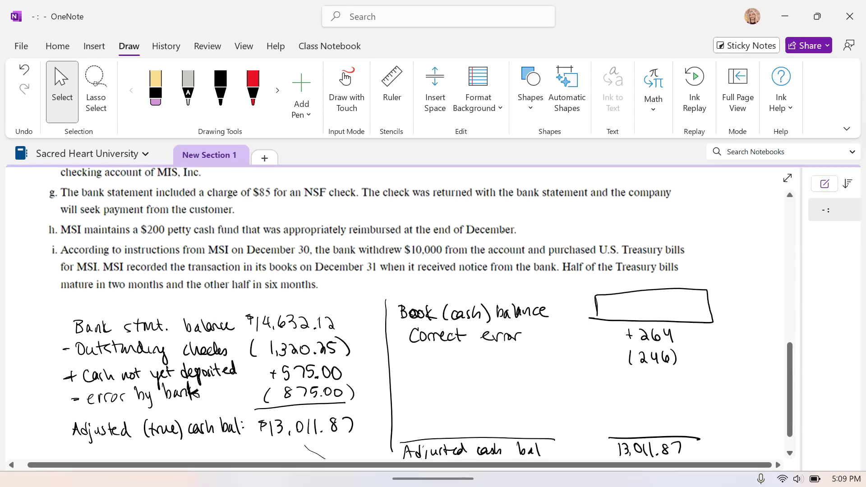
Handwrite 'pmt of note pay. + intr.' under the Correct error line
left_click(220, 90)
mouse_move(409, 370)
left_mouse_down()
mouse_move(411, 382)
mouse_move(419, 370)
mouse_move(447, 380)
left_mouse_up()
left_click_drag(458, 377, 471, 377)
mouse_move(474, 366)
left_mouse_down()
mouse_move(473, 375)
mouse_move(483, 367)
left_mouse_up()
mouse_move(477, 373)
left_mouse_down()
mouse_move(496, 380)
mouse_move(502, 373)
left_mouse_up()
mouse_move(504, 367)
left_mouse_down()
mouse_move(514, 384)
mouse_move(539, 370)
left_mouse_up()
left_click(520, 372)
mouse_move(535, 365)
left_mouse_down()
mouse_move(535, 375)
mouse_move(559, 375)
left_mouse_up()
left_click(544, 365)
left_click_drag(555, 368, 568, 369)
left_click(570, 374)
Write the (450) deduction with the split '350 intr, 100 note' beside it
mouse_move(636, 370)
left_mouse_down()
mouse_move(631, 384)
mouse_move(654, 382)
left_mouse_up()
mouse_move(668, 372)
left_mouse_down()
mouse_move(673, 384)
mouse_move(703, 372)
mouse_move(698, 377)
left_mouse_up()
mouse_move(709, 367)
left_mouse_down()
mouse_move(703, 377)
mouse_move(713, 369)
mouse_move(734, 377)
left_mouse_up()
left_click_drag(730, 371, 737, 370)
left_click_drag(737, 377, 748, 377)
left_click_drag(753, 368, 754, 380)
mouse_move(757, 376)
left_mouse_down()
mouse_move(758, 385)
mouse_move(766, 379)
left_mouse_up()
left_click_drag(768, 367, 770, 389)
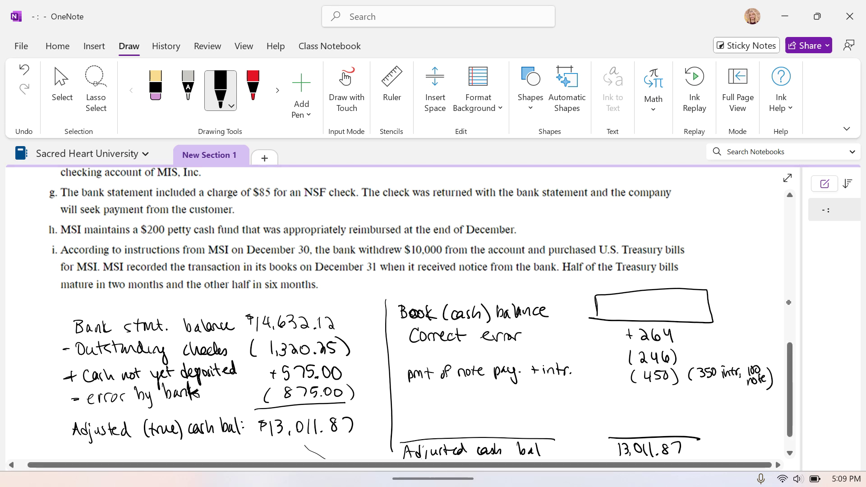
left_click_drag(716, 363, 728, 363)
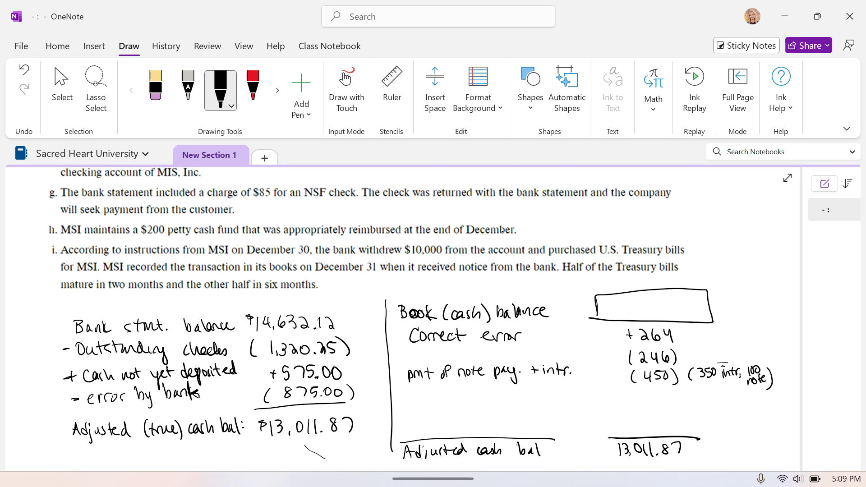
left_click(61, 90)
scroll(401, 315, "up", 2)
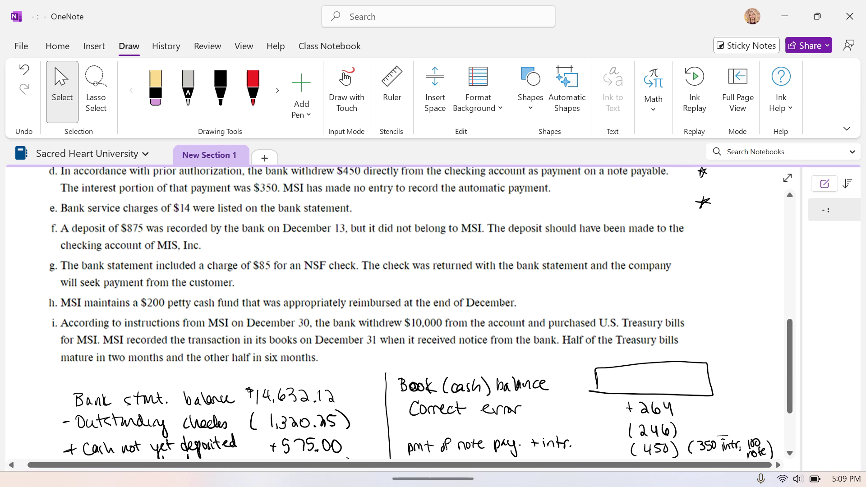
Write 'bank charges (14)' on a new line under the note payment
key("ctrl+a")
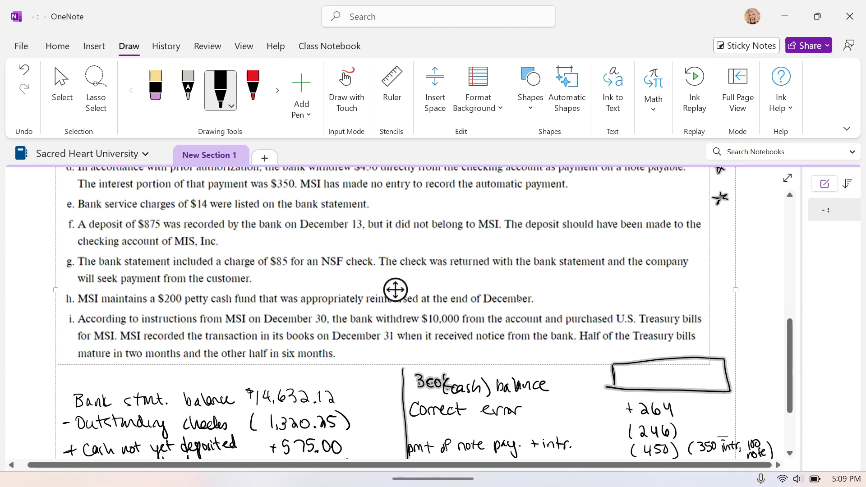
left_click(737, 269)
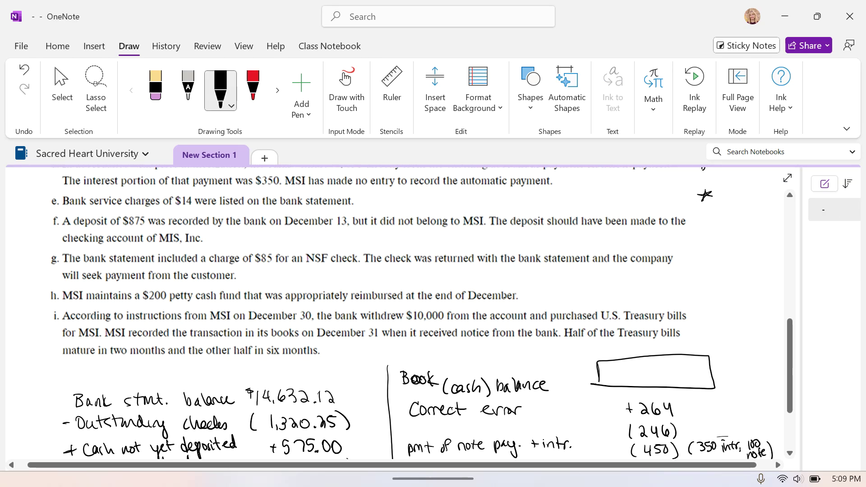
scroll(406, 316, "down", 3)
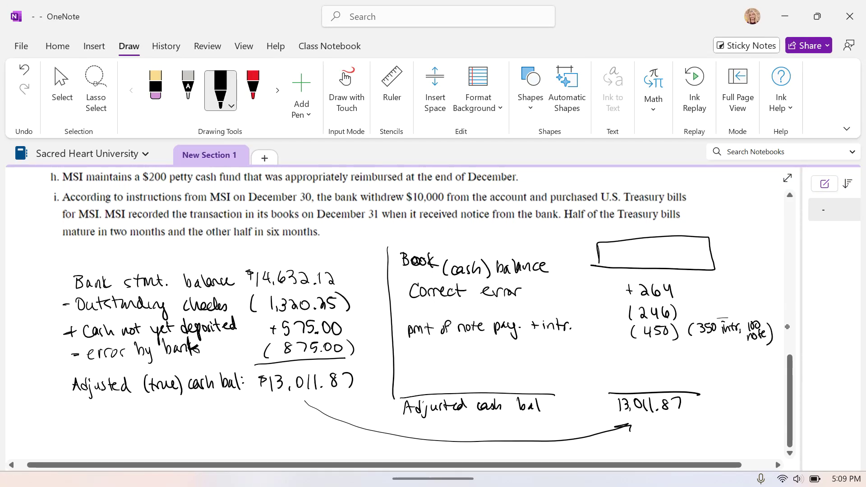
mouse_move(412, 341)
left_mouse_down()
mouse_move(411, 350)
mouse_move(460, 347)
left_mouse_up()
left_click_drag(472, 337, 486, 347)
mouse_move(487, 347)
left_mouse_down()
mouse_move(494, 343)
mouse_move(496, 354)
left_mouse_up()
left_click_drag(501, 345, 513, 342)
mouse_move(653, 342)
left_mouse_down()
mouse_move(651, 354)
mouse_move(672, 350)
left_mouse_up()
left_click_drag(675, 342, 677, 356)
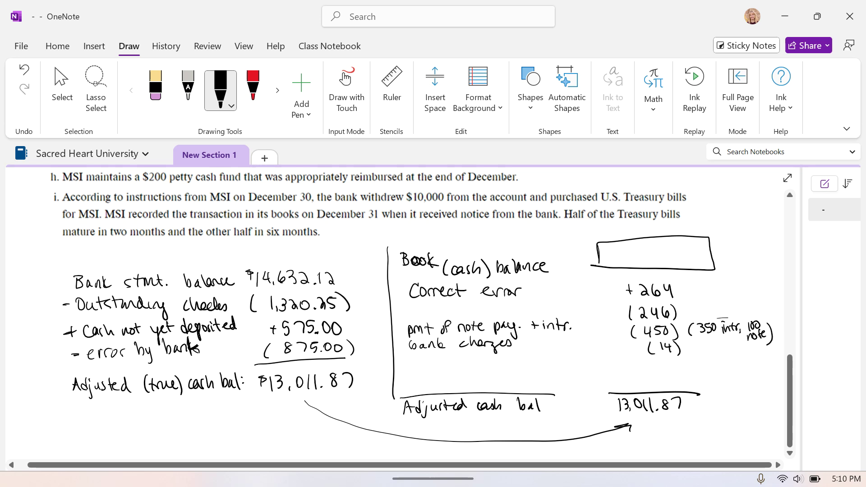
Tick item f and draw an arrow beside the (875.00) bank error
left_click(62, 92)
scroll(406, 316, "up", 2)
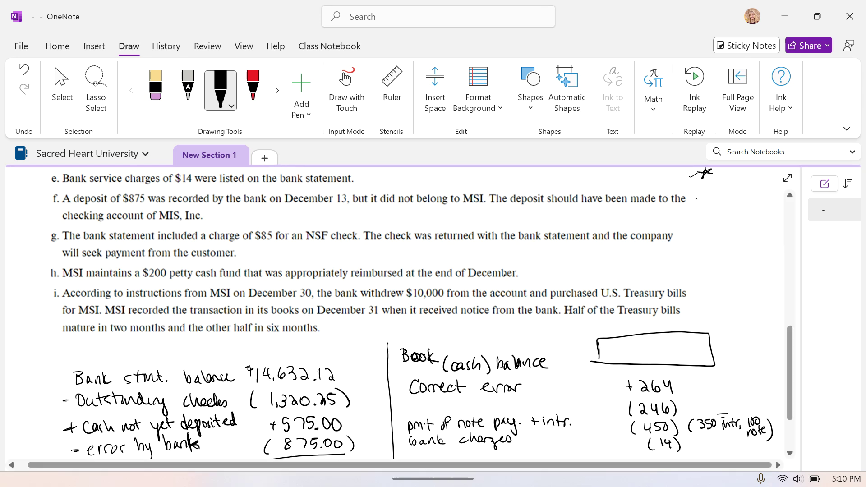
left_click_drag(697, 199, 709, 193)
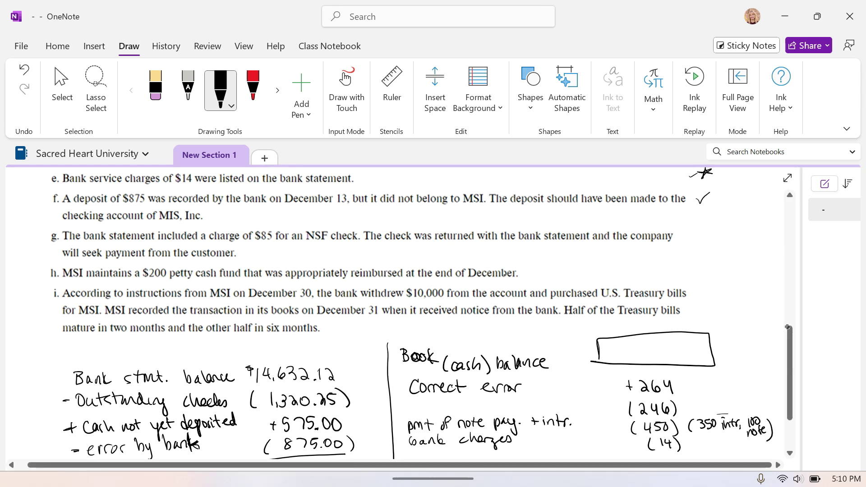
mouse_move(378, 443)
left_mouse_down()
mouse_move(360, 445)
mouse_move(371, 449)
left_mouse_up()
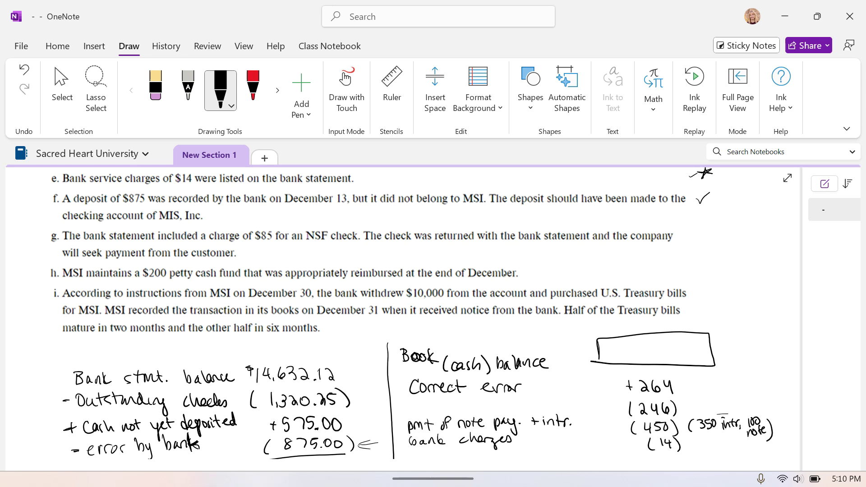
left_click(62, 91)
scroll(402, 316, "down", 2)
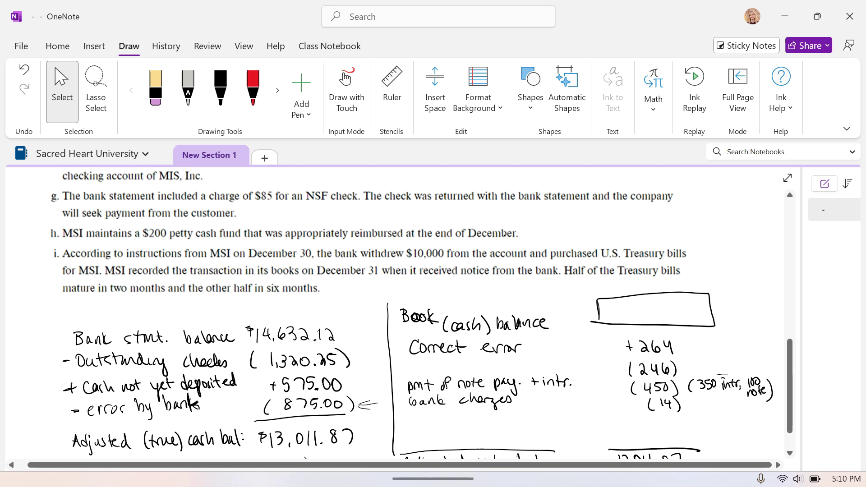
Write 'NSF check (85)' below bank charges and add dashes before the deduction labels
left_click(221, 88)
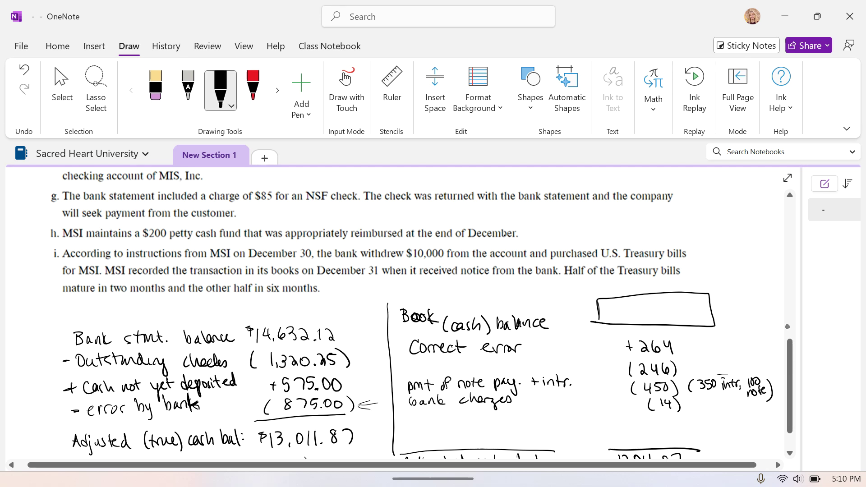
mouse_move(655, 415)
left_mouse_down()
mouse_move(653, 426)
mouse_move(661, 416)
left_mouse_up()
left_click_drag(665, 415, 673, 429)
mouse_move(409, 428)
left_mouse_down()
mouse_move(419, 415)
mouse_move(421, 426)
mouse_move(435, 428)
left_mouse_up()
left_click_drag(434, 421, 471, 428)
left_click_drag(473, 423, 482, 427)
mouse_move(490, 412)
left_mouse_down()
mouse_move(489, 427)
mouse_move(498, 427)
left_mouse_up()
left_click_drag(396, 387, 401, 386)
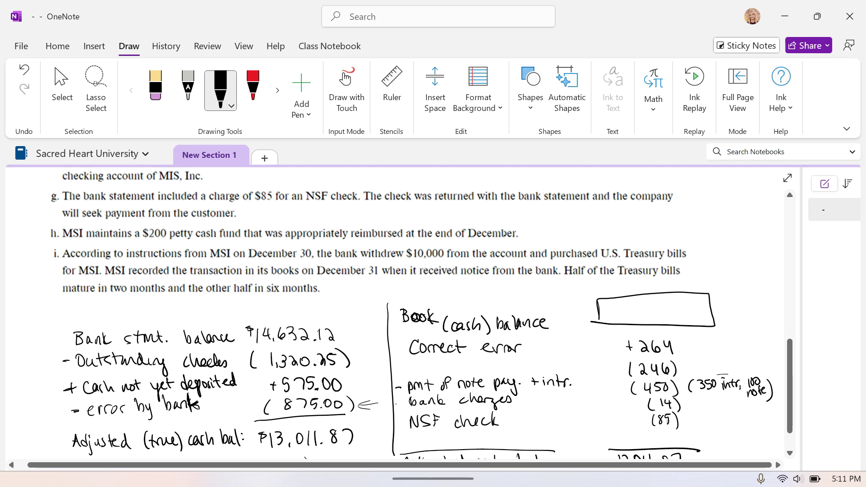
left_click_drag(396, 404, 404, 422)
Write $13,542.87 as the book balance in the top-right box
left_click(62, 90)
scroll(406, 315, "down", 1)
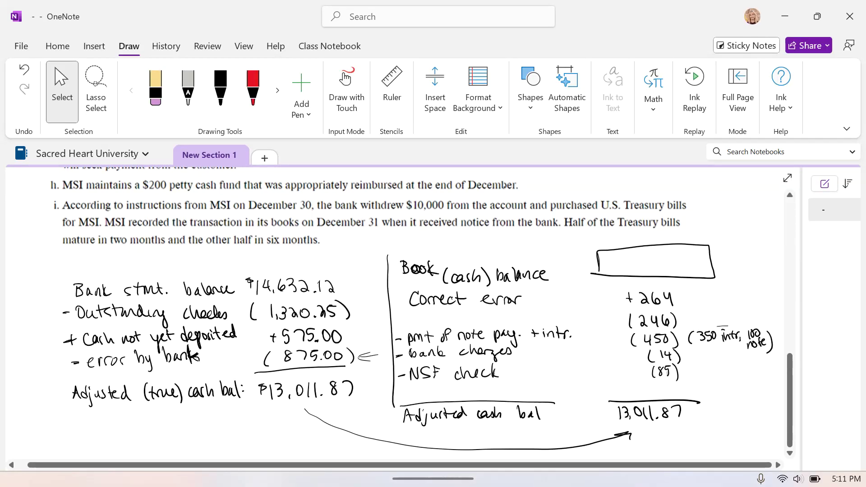
left_click(221, 90)
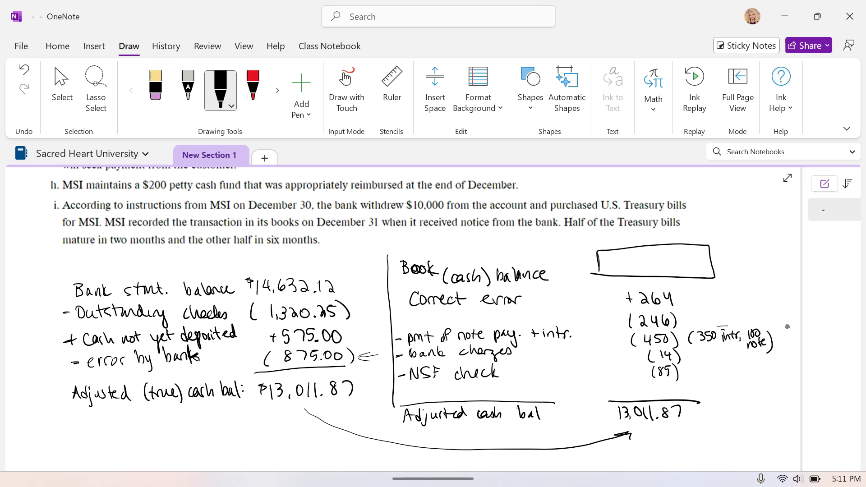
mouse_move(610, 257)
left_mouse_down()
mouse_move(608, 266)
mouse_move(633, 267)
left_mouse_up()
left_click_drag(634, 257, 652, 268)
mouse_move(654, 259)
left_mouse_down()
mouse_move(666, 266)
mouse_move(681, 256)
mouse_move(690, 266)
left_mouse_up()
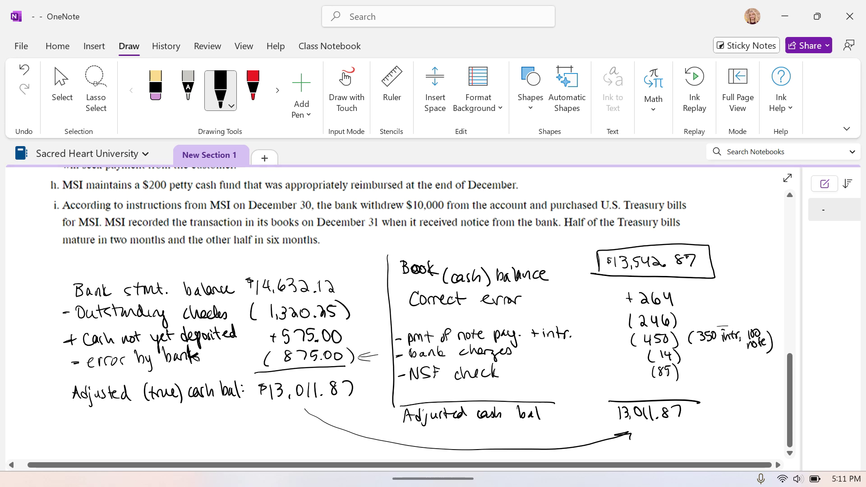
Circle the book-side adjustments from Correct error down to NSF check
left_click(62, 91)
scroll(406, 316, "up", 2)
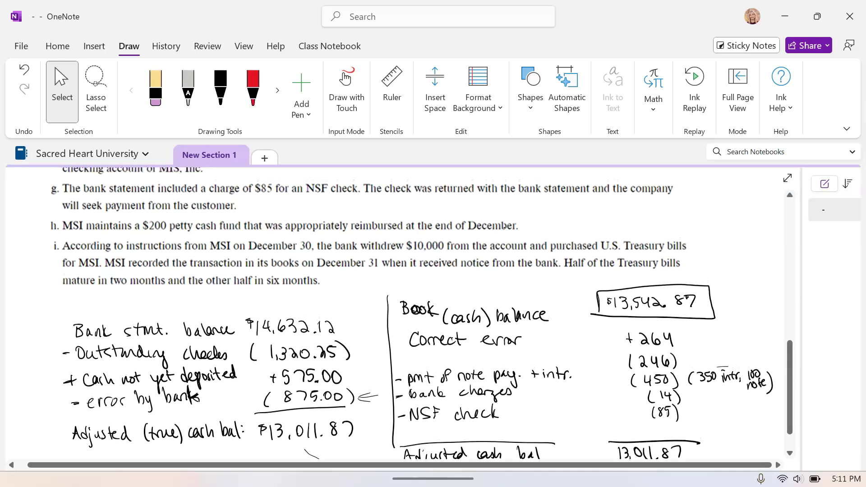
scroll(406, 316, "down", 4)
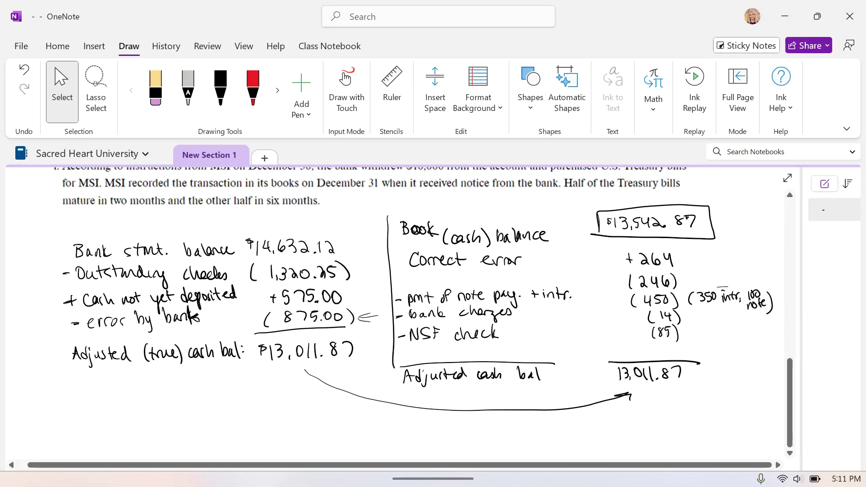
scroll(406, 289, "down", 1)
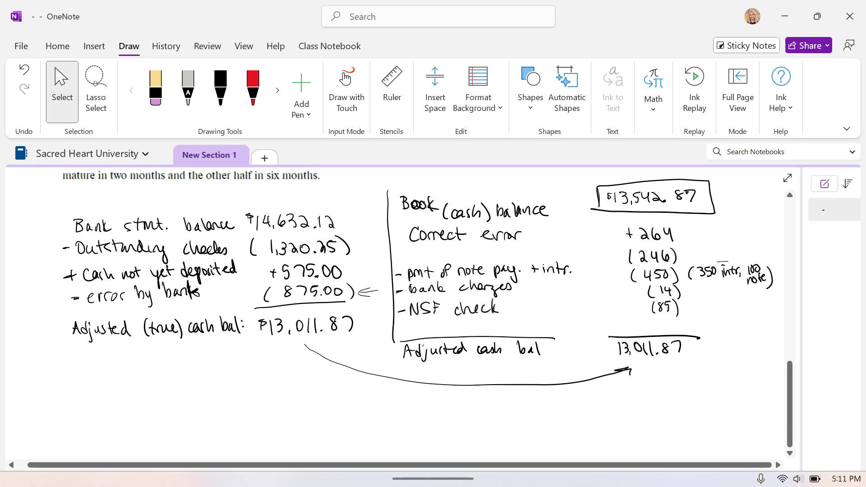
left_click(221, 91)
mouse_move(454, 221)
left_mouse_down()
mouse_move(422, 318)
mouse_move(585, 334)
mouse_move(700, 278)
mouse_move(607, 222)
mouse_move(455, 222)
left_mouse_up()
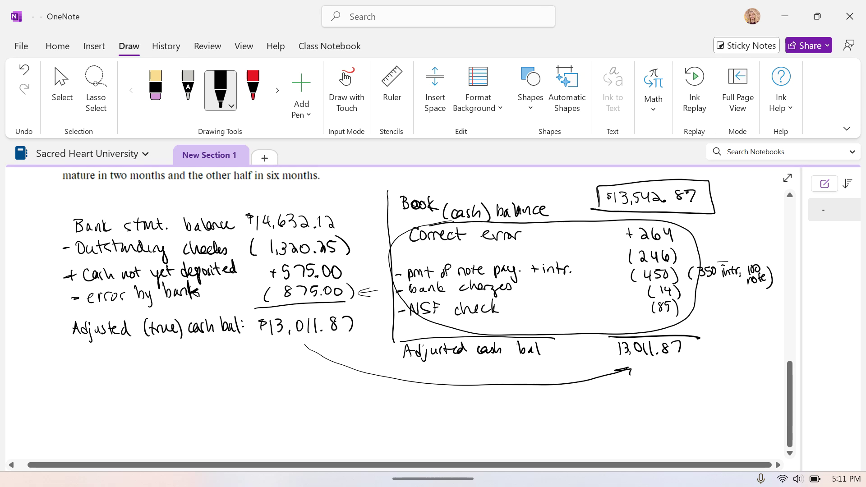
Handwrite and underline the heading 'Journal entries' below the reconciliation
scroll(406, 271, "down", 3)
left_click_drag(100, 327, 95, 337)
left_click_drag(104, 330, 154, 336)
mouse_move(174, 328)
left_mouse_down()
mouse_move(168, 334)
mouse_move(195, 334)
left_mouse_up()
mouse_move(189, 327)
left_mouse_down()
mouse_move(218, 332)
mouse_move(211, 335)
left_mouse_up()
left_click_drag(108, 348, 225, 335)
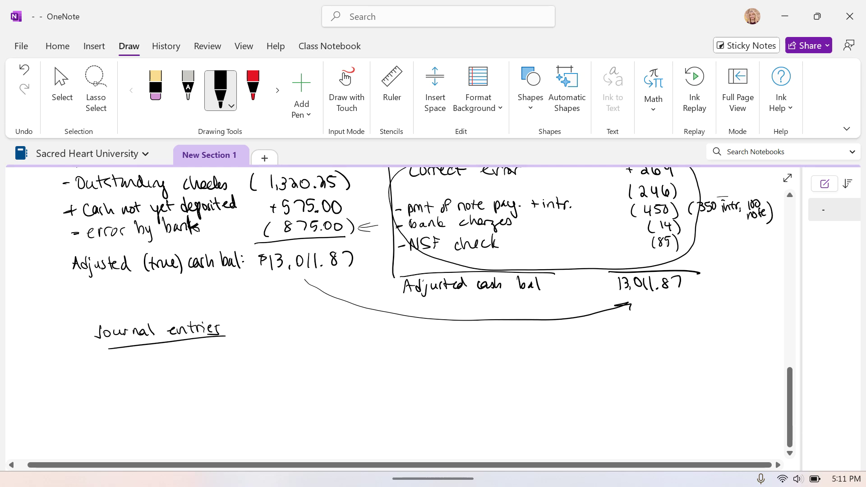
Review the problem statement picture, then return to the Journal entries heading
scroll(406, 315, "up", 7)
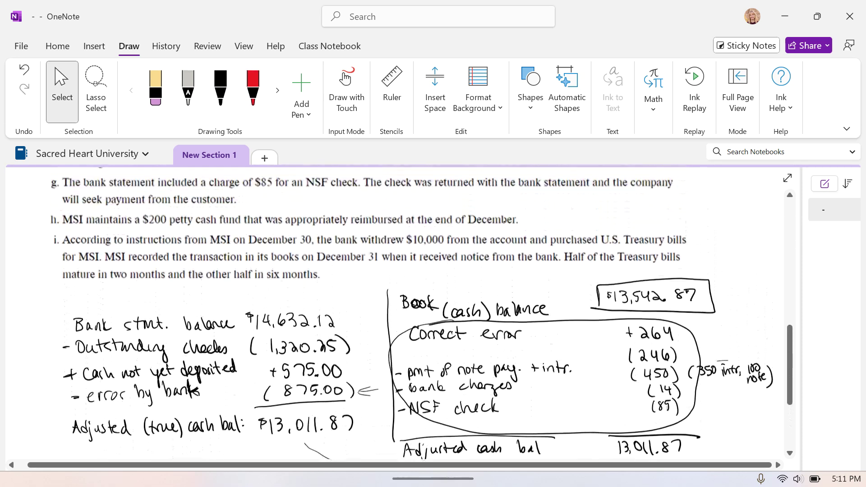
scroll(406, 316, "up", 3)
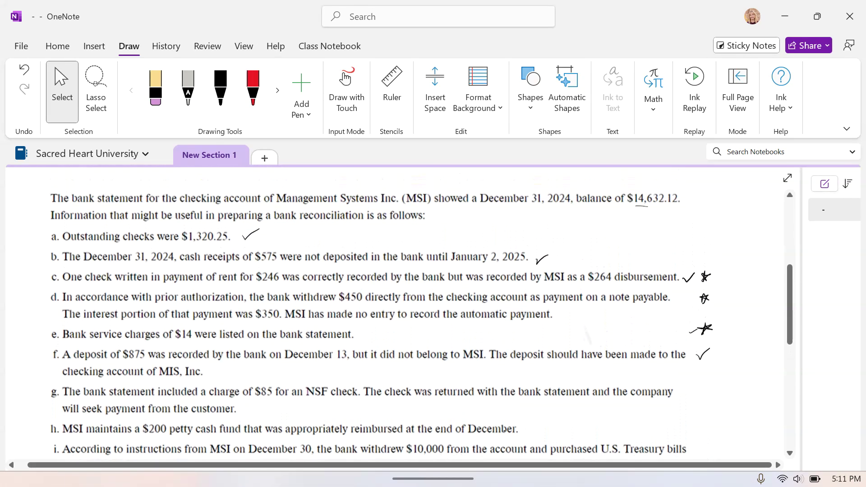
left_click(380, 420)
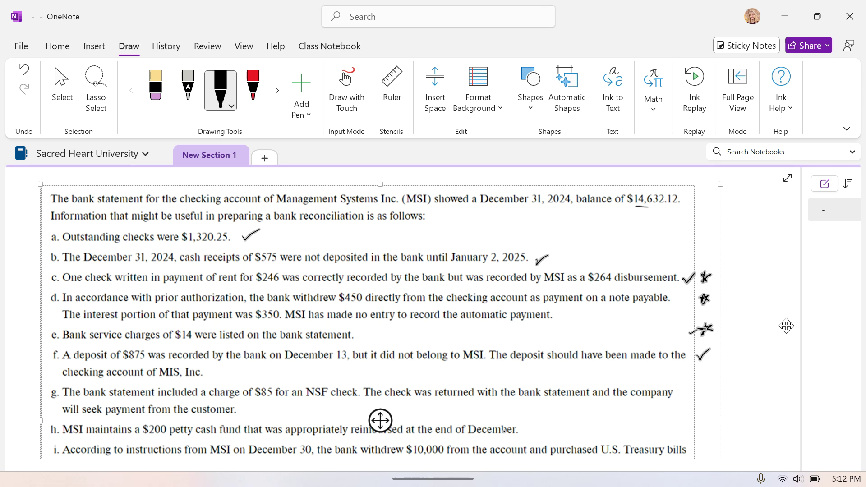
key("Escape")
scroll(786, 325, "down", 1)
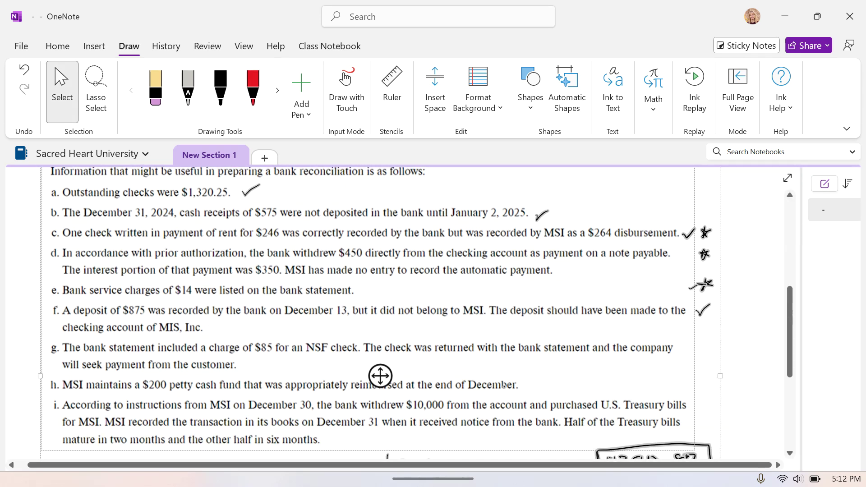
scroll(415, 316, "down", 5)
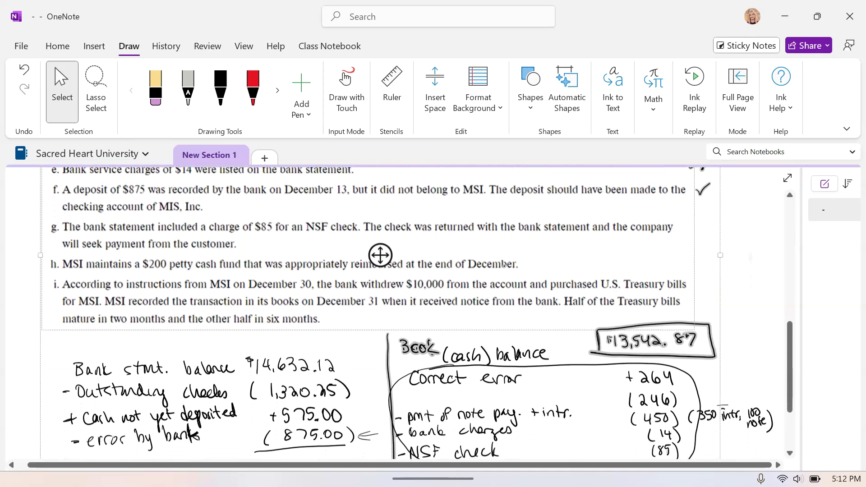
scroll(415, 316, "down", 3)
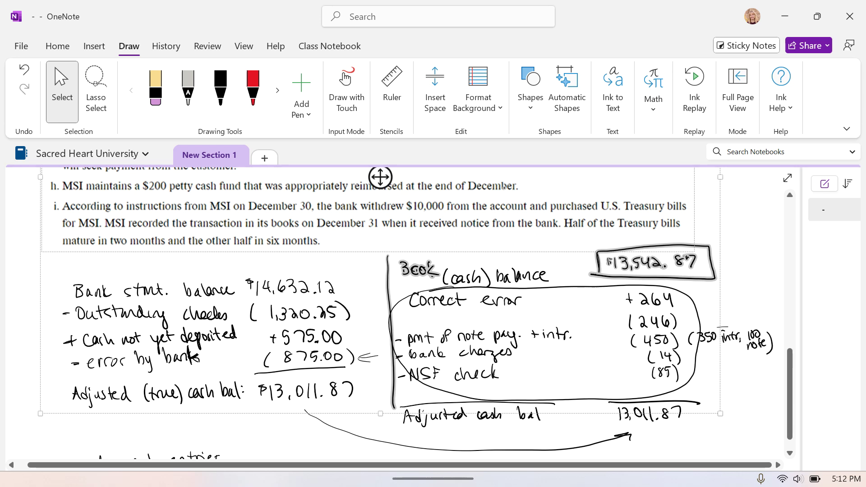
scroll(380, 176, "down", 2)
scroll(381, 176, "down", 3)
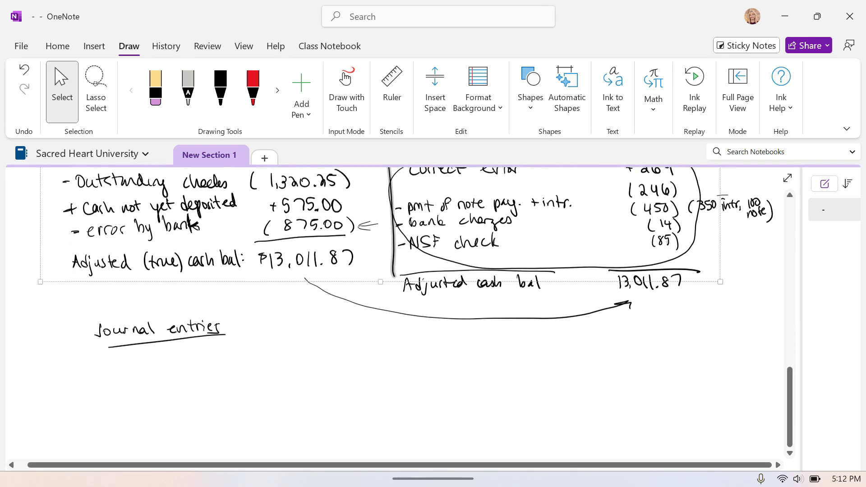
scroll(406, 316, "down", 1)
scroll(406, 315, "down", 1)
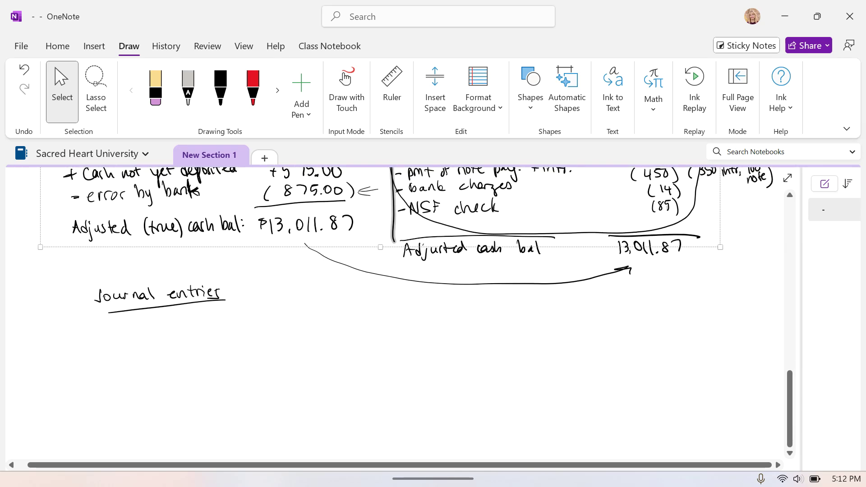
left_click(352, 357)
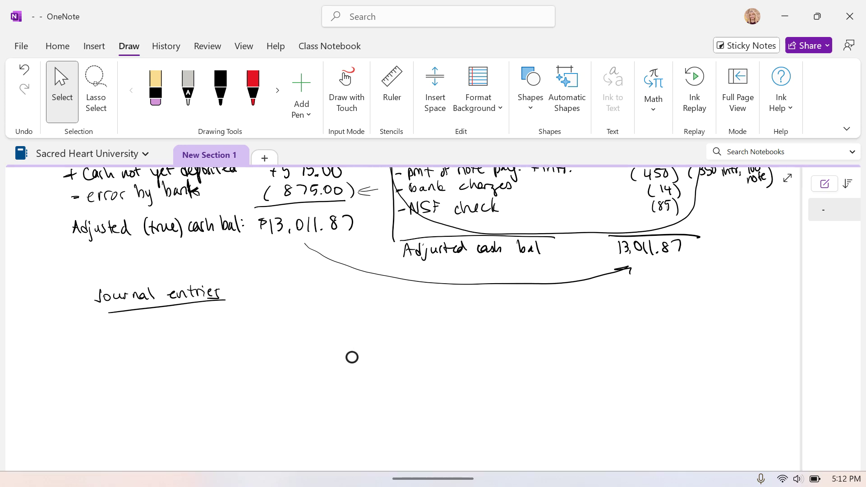
Handwrite 'Rent expense 18 (264-246)' under the Journal entries heading
mouse_move(186, 348)
left_mouse_down()
mouse_move(192, 362)
mouse_move(243, 360)
left_mouse_up()
left_click_drag(245, 351, 246, 363)
mouse_move(253, 353)
left_mouse_down()
mouse_move(255, 368)
mouse_move(259, 359)
left_mouse_up()
left_click_drag(260, 359, 272, 361)
left_click_drag(278, 351, 274, 361)
left_click_drag(280, 358, 288, 361)
left_click_drag(370, 347, 366, 363)
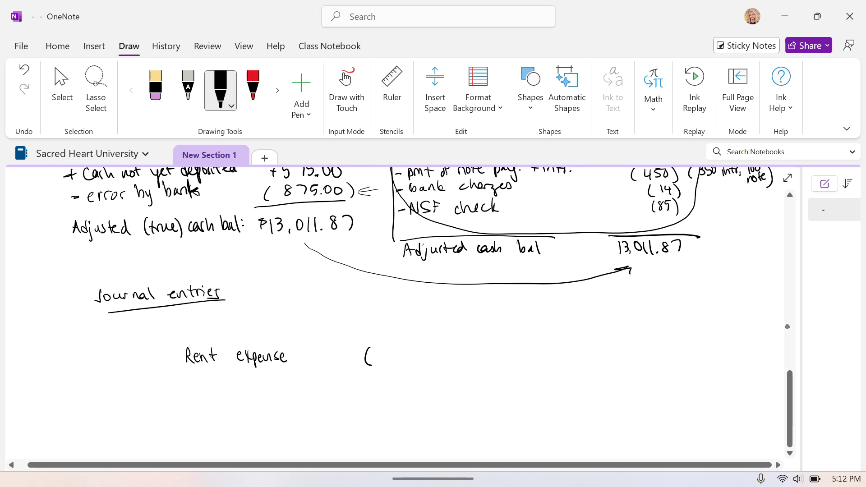
left_click_drag(376, 353, 387, 358)
left_click_drag(395, 350, 399, 365)
left_click_drag(404, 357, 418, 360)
left_click_drag(420, 350, 427, 363)
mouse_move(436, 352)
left_mouse_down()
mouse_move(433, 362)
mouse_move(444, 368)
left_mouse_up()
left_click_drag(334, 350, 340, 361)
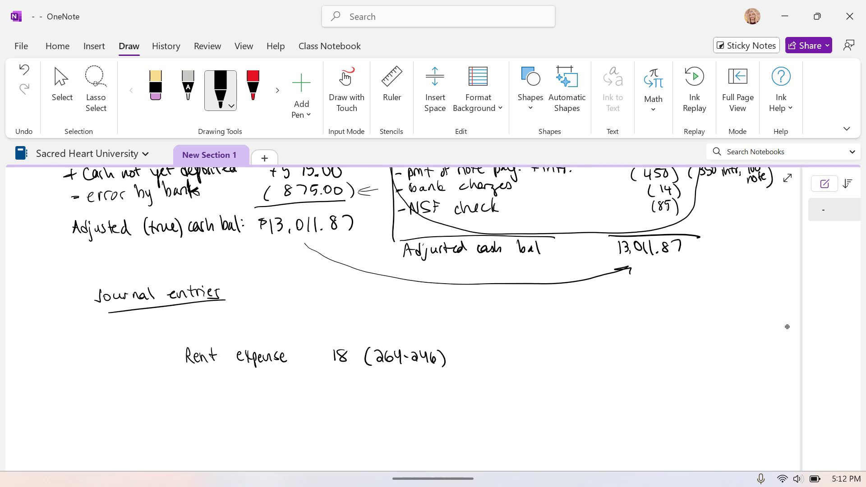
Write 'Cash 18' on the line above the Rent expense entry
mouse_move(129, 321)
left_mouse_down()
mouse_move(122, 332)
mouse_move(130, 336)
left_mouse_up()
left_click_drag(137, 327, 155, 337)
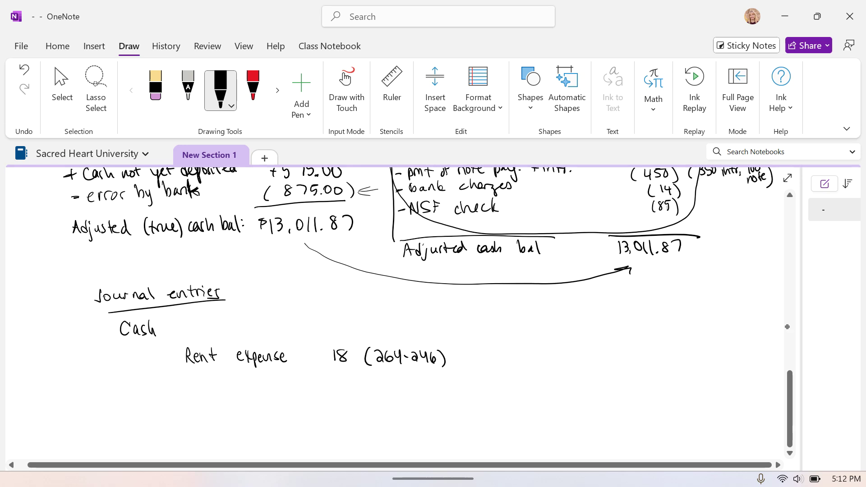
left_click_drag(208, 320, 207, 332)
left_click_drag(217, 321, 218, 330)
left_click(62, 90)
scroll(406, 316, "up", 2)
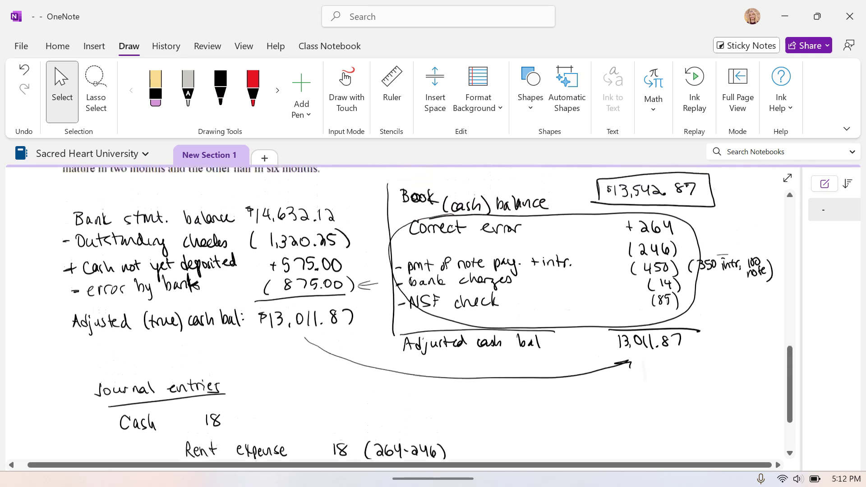
scroll(406, 316, "down", 2)
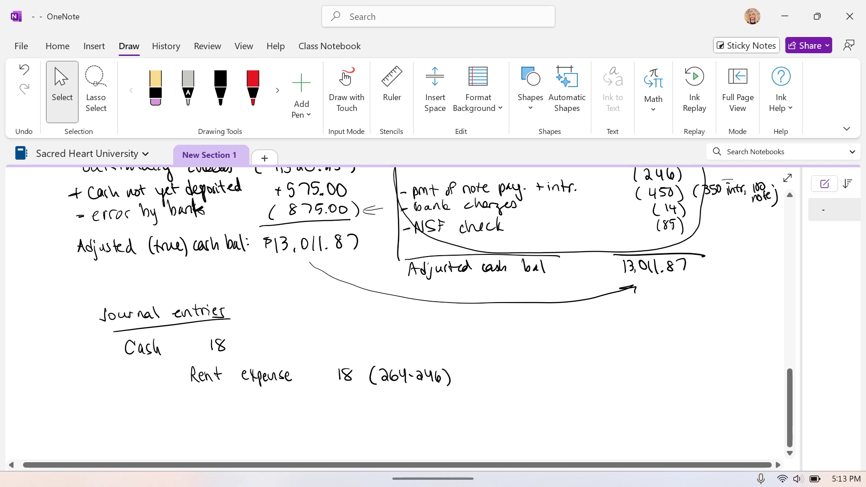
left_click(220, 88)
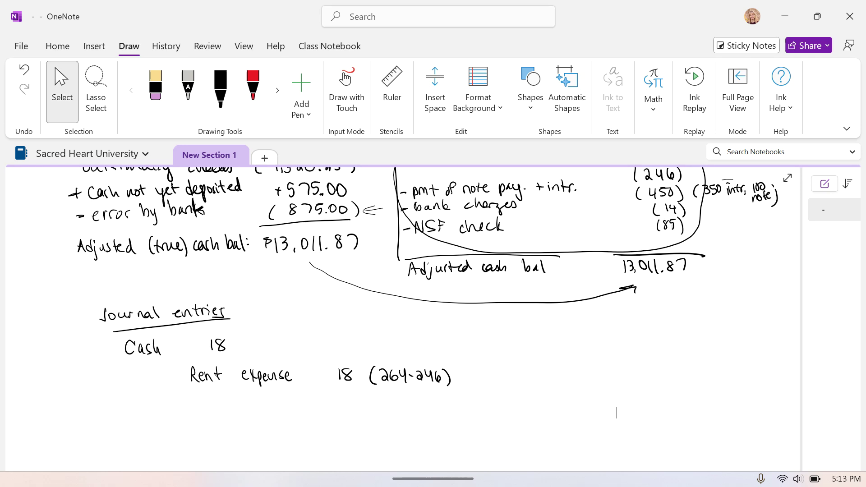
Draw a black ink line under the Correct error amounts
key("Escape")
scroll(617, 354, "down", 2)
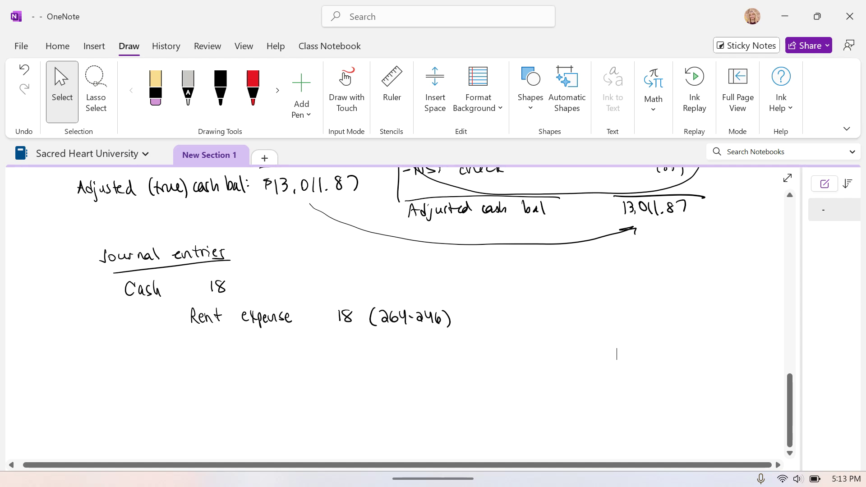
scroll(388, 257, "up", 3)
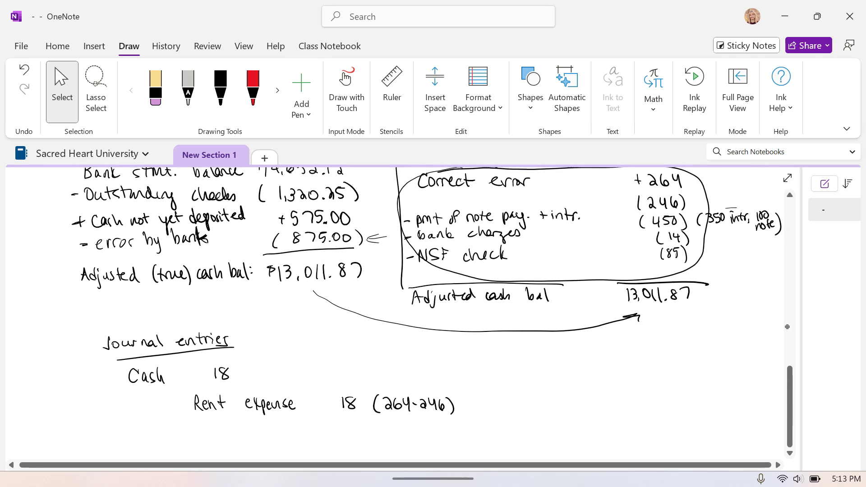
left_click(657, 294)
left_click(718, 356)
left_click(220, 91)
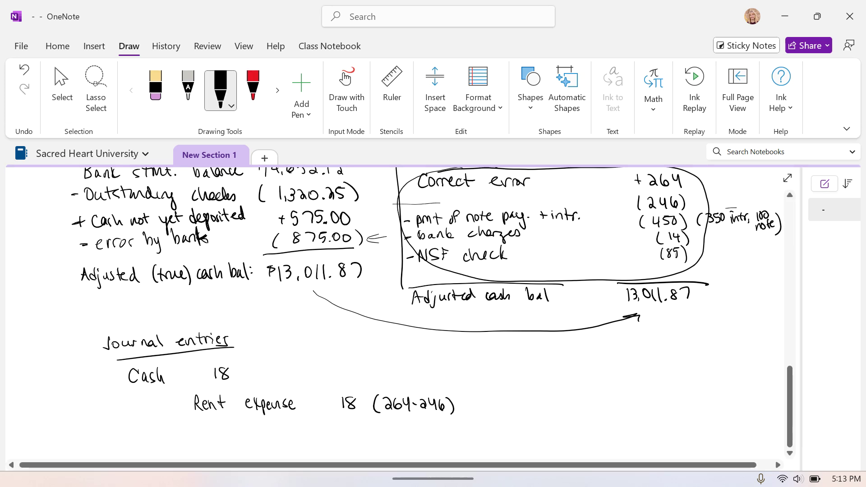
left_click_drag(395, 204, 629, 204)
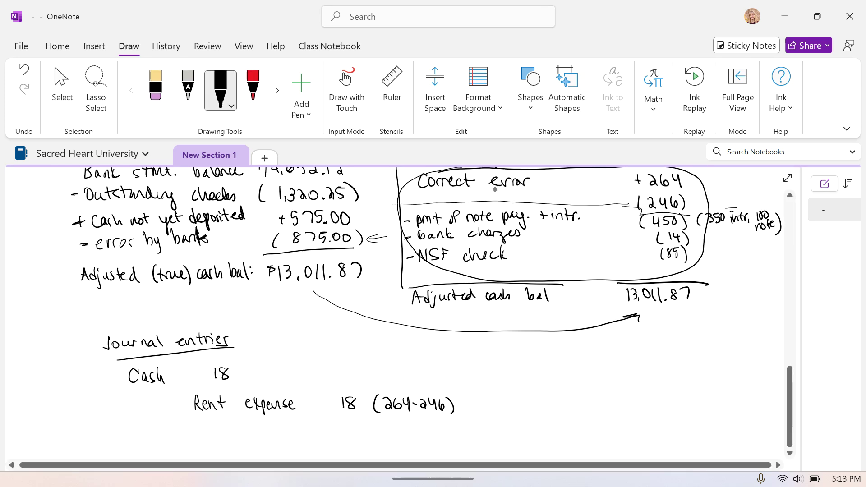
left_click(62, 90)
scroll(388, 294, "down", 2)
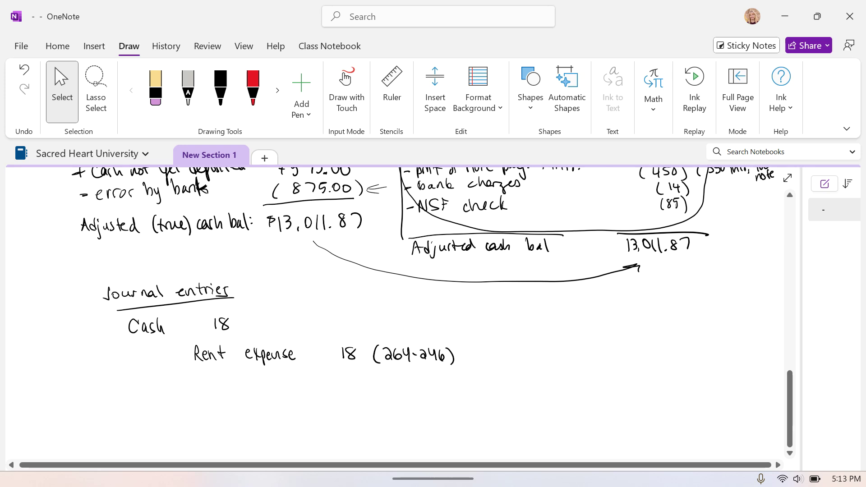
Handwrite 'Notes payable 100' below the Cash entry
left_click(220, 90)
left_click_drag(120, 409, 129, 395)
left_click_drag(134, 399, 142, 406)
left_click_drag(139, 399, 153, 404)
mouse_move(159, 396)
left_mouse_down()
mouse_move(154, 404)
mouse_move(190, 402)
mouse_move(197, 413)
mouse_move(202, 402)
mouse_move(227, 400)
left_mouse_up()
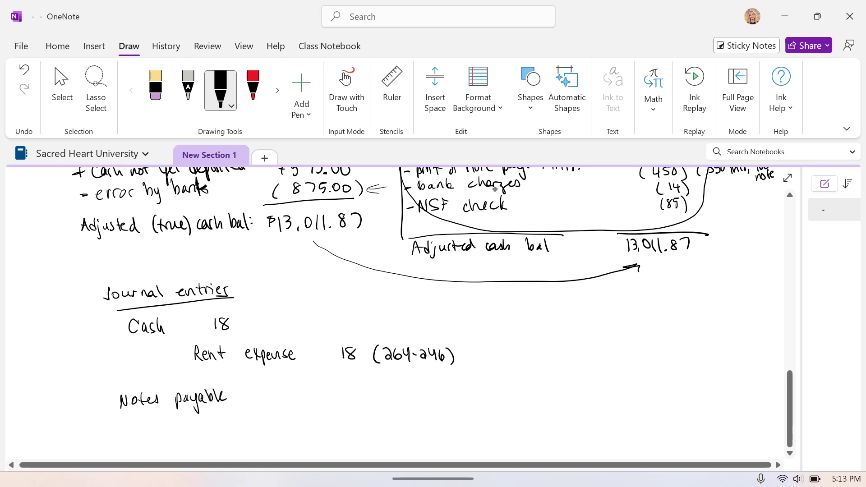
left_click_drag(282, 390, 289, 390)
left_click(62, 90)
scroll(406, 293, "up", 1)
scroll(736, 312, "down", 3)
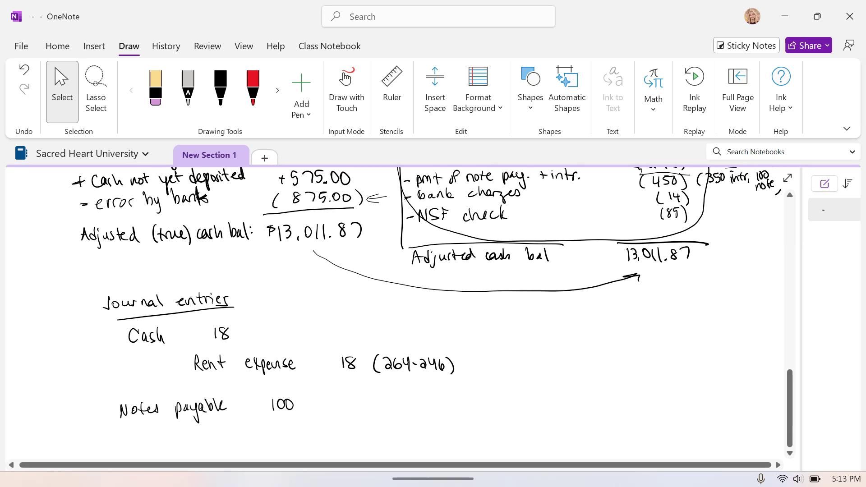
scroll(735, 311, "up", 3)
scroll(715, 358, "down", 3)
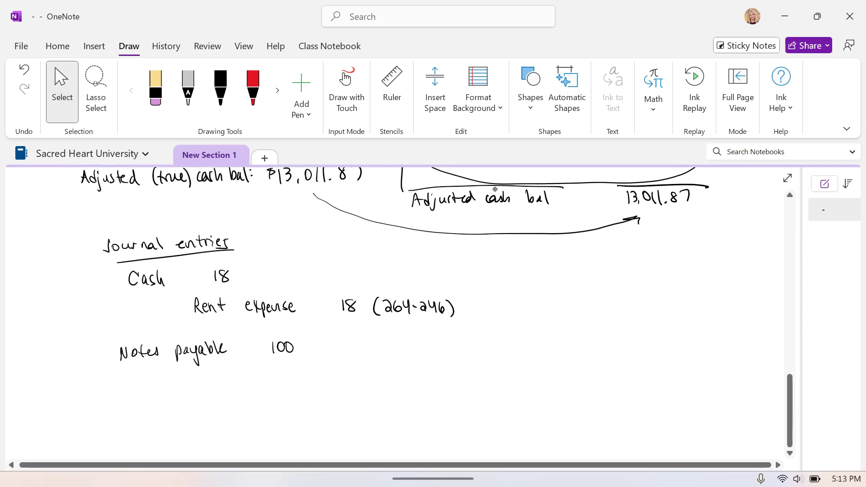
Write 'Interest expense 350' below Notes payable
left_click(221, 89)
mouse_move(122, 371)
left_mouse_down()
mouse_move(123, 381)
mouse_move(170, 378)
left_mouse_up()
mouse_move(180, 363)
left_mouse_down()
mouse_move(181, 379)
mouse_move(184, 369)
left_mouse_up()
left_click_drag(197, 373, 205, 378)
mouse_move(207, 369)
left_mouse_down()
mouse_move(216, 382)
mouse_move(234, 370)
mouse_move(280, 371)
mouse_move(293, 360)
left_mouse_up()
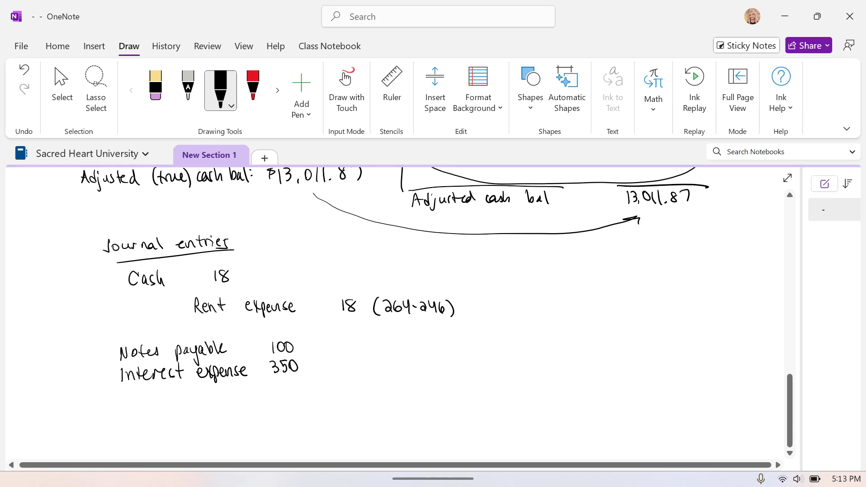
left_click(61, 90)
scroll(397, 316, "up", 1)
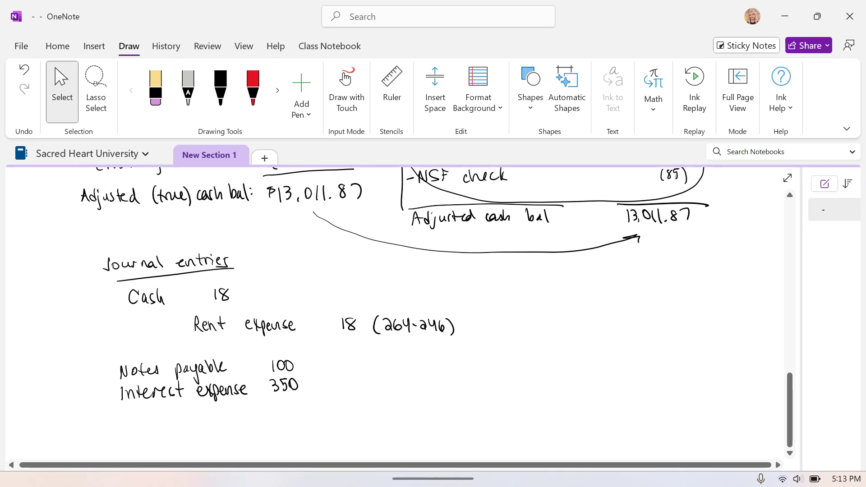
left_click(220, 89)
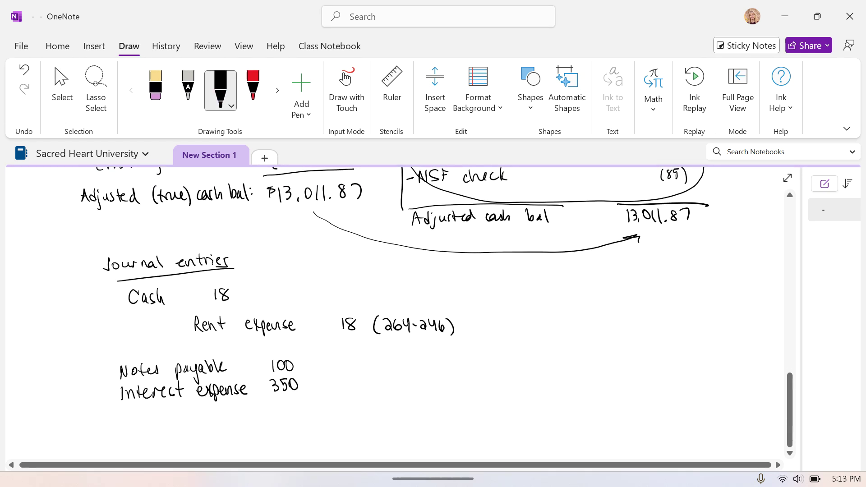
left_click(62, 90)
scroll(397, 289, "up", 2)
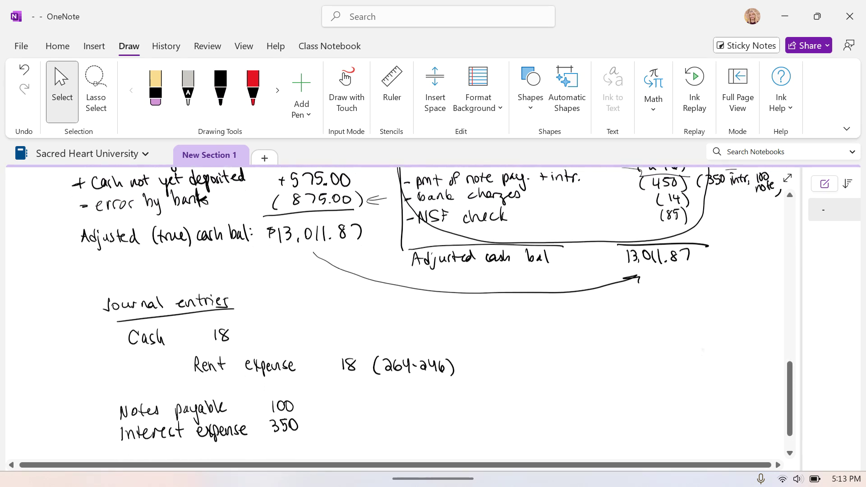
scroll(685, 298, "down", 1)
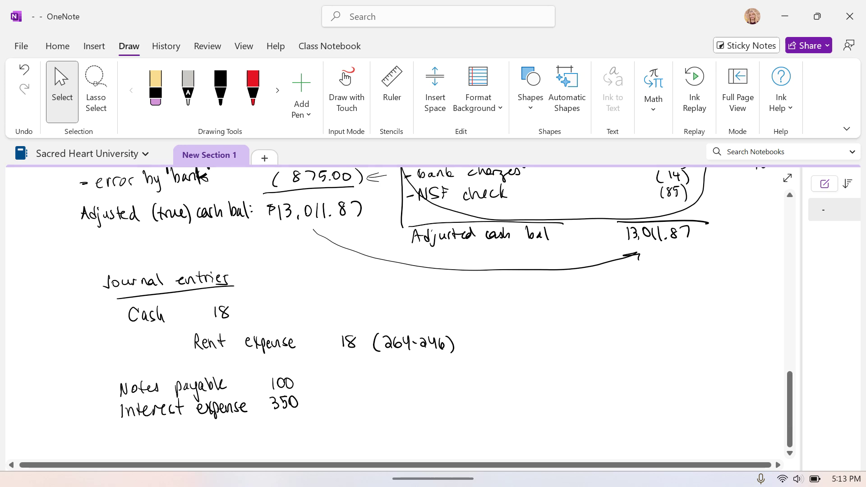
Write 'Bank fee expense 14' below Interest expense
left_click(221, 89)
mouse_move(124, 424)
left_mouse_down()
mouse_move(125, 440)
mouse_move(150, 438)
left_mouse_up()
mouse_move(159, 426)
left_mouse_down()
mouse_move(160, 438)
mouse_move(169, 437)
left_mouse_up()
mouse_move(164, 429)
left_mouse_down()
mouse_move(220, 440)
mouse_move(289, 430)
left_mouse_up()
left_click_drag(295, 419, 299, 434)
Handwrite 'Accounts rec.' below Bank fee expense
left_click(62, 90)
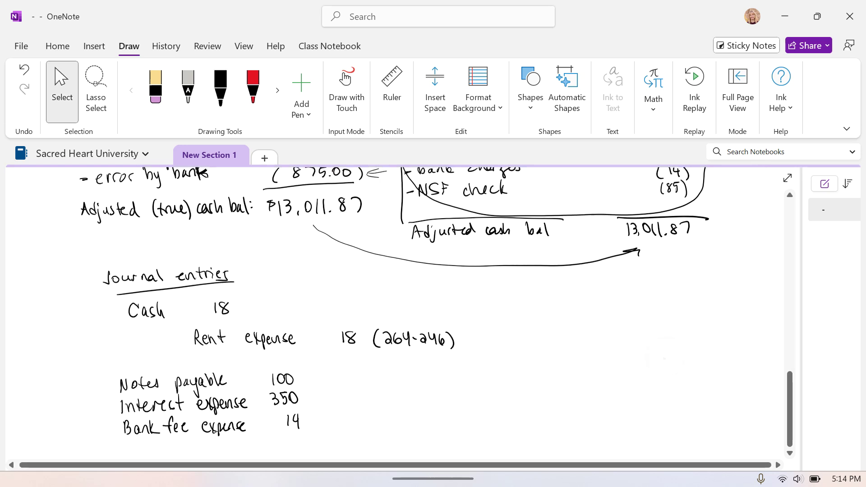
scroll(402, 311, "down", 2)
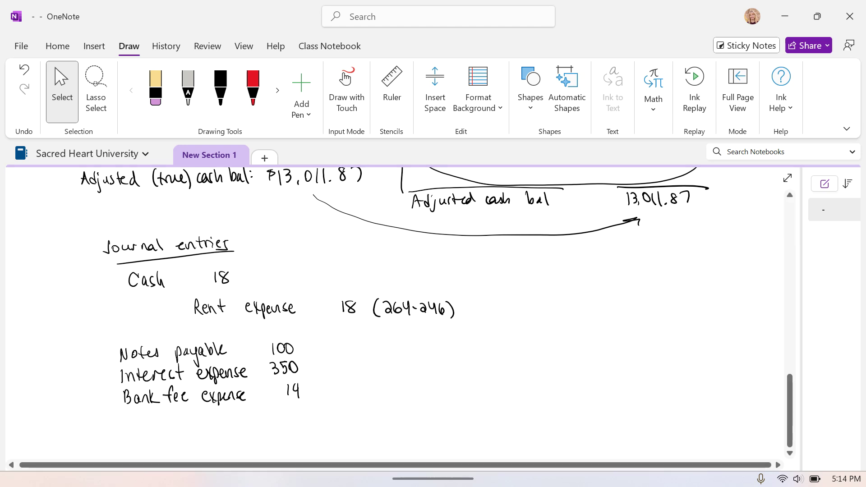
left_click(221, 88)
mouse_move(123, 423)
left_mouse_down()
mouse_move(189, 408)
mouse_move(224, 412)
left_mouse_up()
left_click(228, 418)
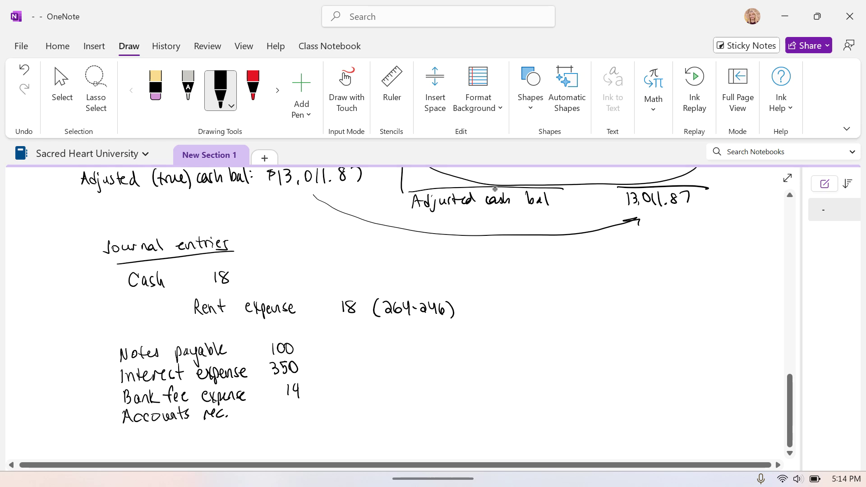
mouse_move(180, 405)
left_mouse_down()
mouse_move(182, 423)
mouse_move(174, 423)
mouse_move(180, 416)
left_mouse_up()
left_click(62, 91)
scroll(406, 293, "down", 1)
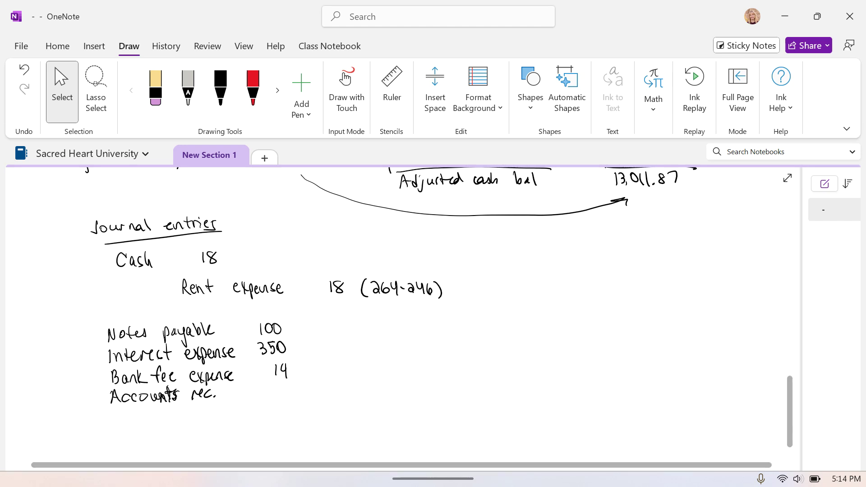
Write 85 beside Accounts rec., then 'Cash' with 549 on the next line
left_click(221, 90)
mouse_move(277, 384)
left_mouse_down()
mouse_move(292, 383)
mouse_move(280, 397)
left_mouse_up()
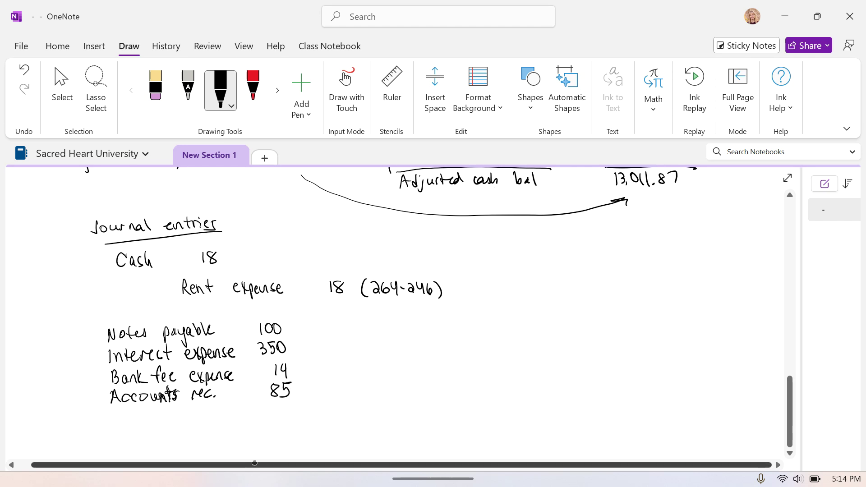
mouse_move(198, 413)
left_mouse_down()
mouse_move(198, 425)
mouse_move(206, 425)
left_mouse_up()
mouse_move(215, 417)
left_mouse_down()
mouse_move(210, 424)
mouse_move(226, 425)
mouse_move(218, 428)
left_mouse_up()
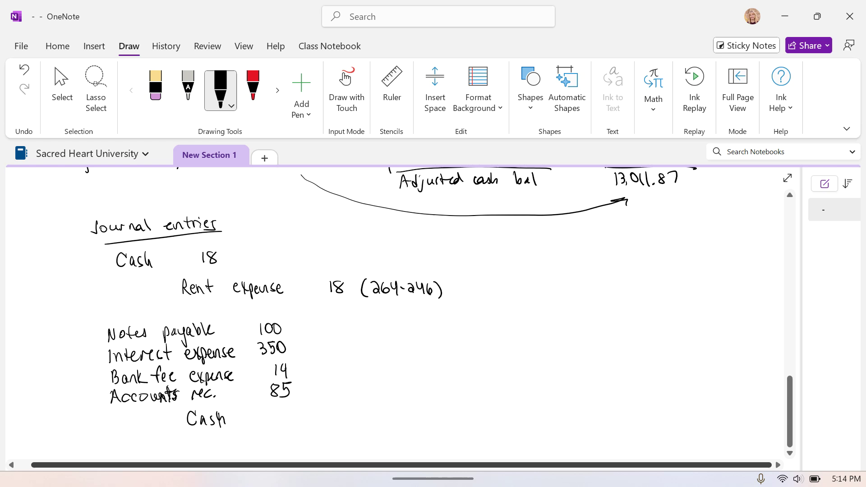
mouse_move(333, 405)
left_mouse_down()
mouse_move(332, 417)
mouse_move(359, 420)
left_mouse_up()
left_click(61, 92)
scroll(397, 316, "down", 3)
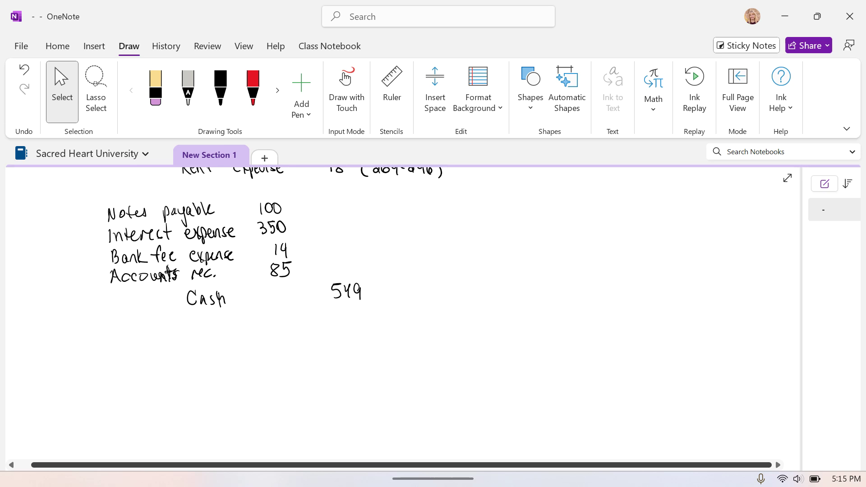
scroll(397, 298, "up", 2)
scroll(397, 298, "down", 2)
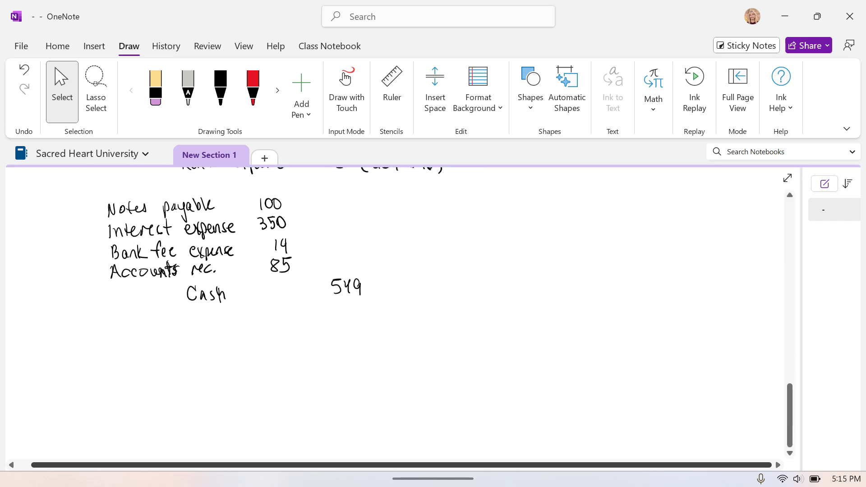
Write an underlined 'Cash + eq:' heading below the journal entries
left_click(221, 87)
mouse_move(119, 345)
left_mouse_down()
mouse_move(120, 361)
mouse_move(131, 359)
left_mouse_up()
mouse_move(135, 345)
left_mouse_down()
mouse_move(146, 359)
mouse_move(158, 351)
left_mouse_up()
mouse_move(153, 346)
left_mouse_down()
mouse_move(154, 356)
mouse_move(181, 366)
left_mouse_up()
left_click(188, 348)
left_click(189, 354)
left_click_drag(116, 371, 193, 364)
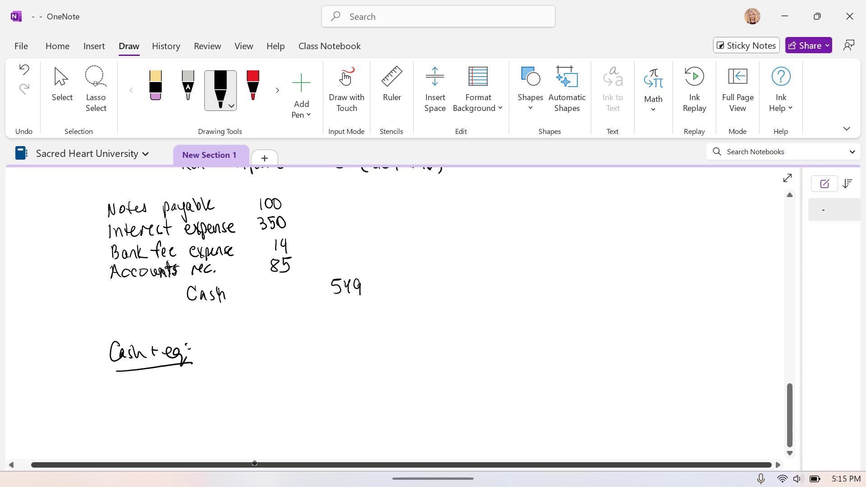
Write 'Checking acct. bal $13,011.87' under the Cash + eq: heading
mouse_move(124, 378)
left_mouse_down()
mouse_move(115, 382)
mouse_move(125, 390)
left_mouse_up()
left_click_drag(128, 377, 144, 387)
left_click_drag(147, 381, 146, 387)
left_click_drag(149, 376, 163, 385)
mouse_move(165, 382)
left_mouse_down()
mouse_move(179, 402)
mouse_move(206, 383)
mouse_move(260, 381)
left_mouse_up()
left_click(235, 382)
mouse_move(262, 368)
left_mouse_down()
mouse_move(265, 380)
mouse_move(310, 382)
left_mouse_up()
left_click_drag(318, 369, 324, 383)
mouse_move(336, 380)
left_mouse_down()
mouse_move(346, 371)
mouse_move(352, 383)
left_mouse_up()
mouse_move(358, 369)
left_mouse_down()
mouse_move(358, 382)
mouse_move(377, 370)
mouse_move(391, 382)
left_mouse_up()
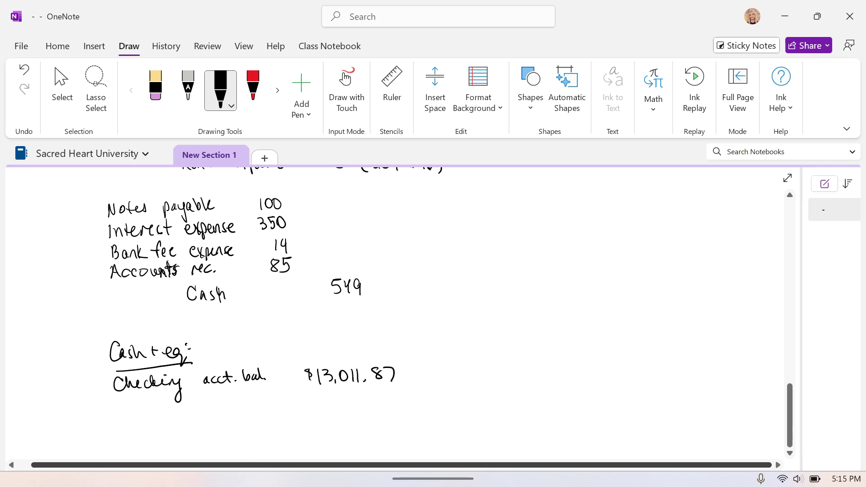
left_click(61, 90)
scroll(450, 306, "up", 5)
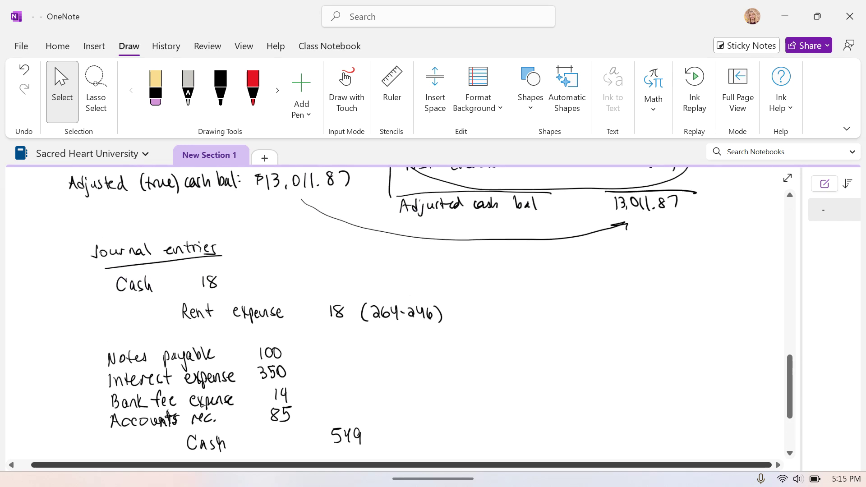
scroll(450, 305, "up", 3)
Thicken the underline beneath $13,011.87
left_click(220, 90)
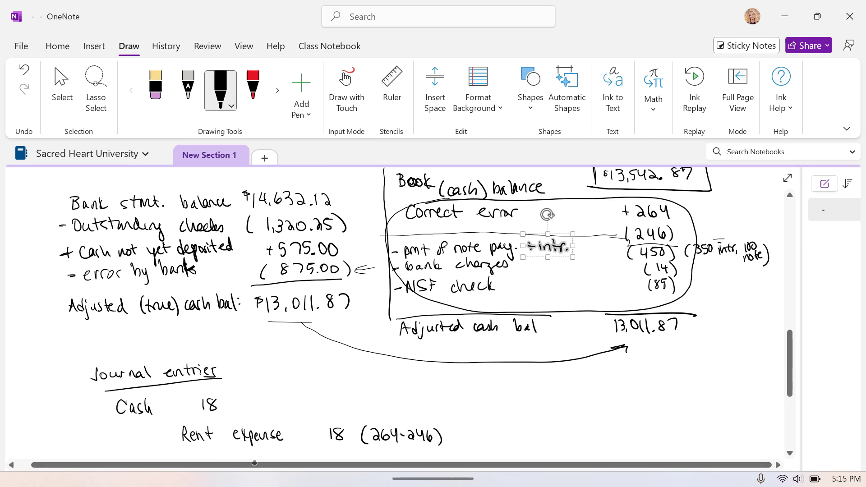
left_click_drag(277, 323, 311, 322)
left_click_drag(281, 324, 341, 321)
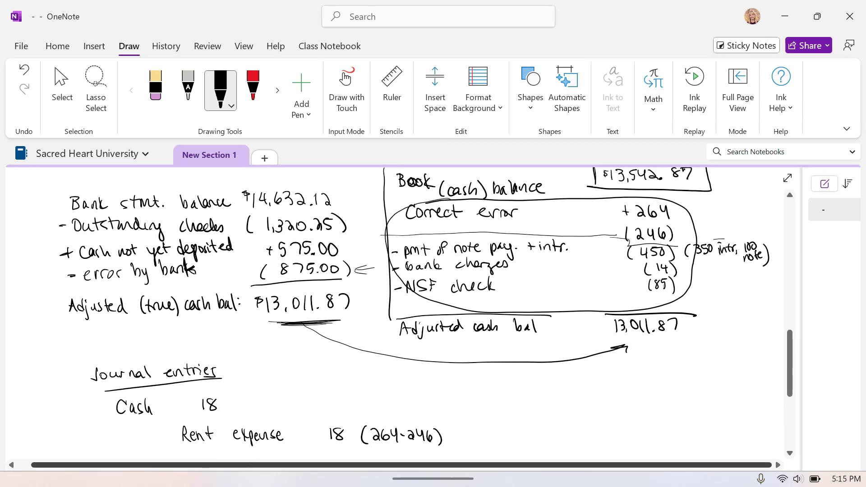
scroll(420, 316, "up", 3)
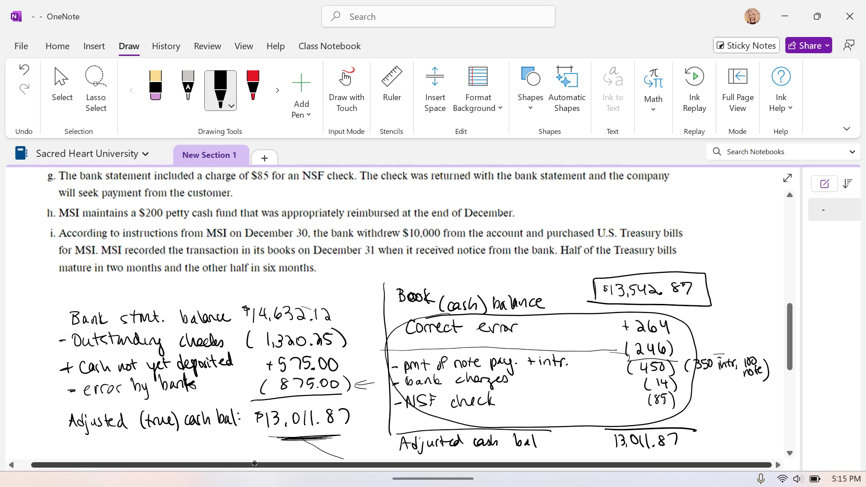
Bracket 'two months' in item i and label it 'cash eq.'
left_click_drag(269, 329, 290, 331)
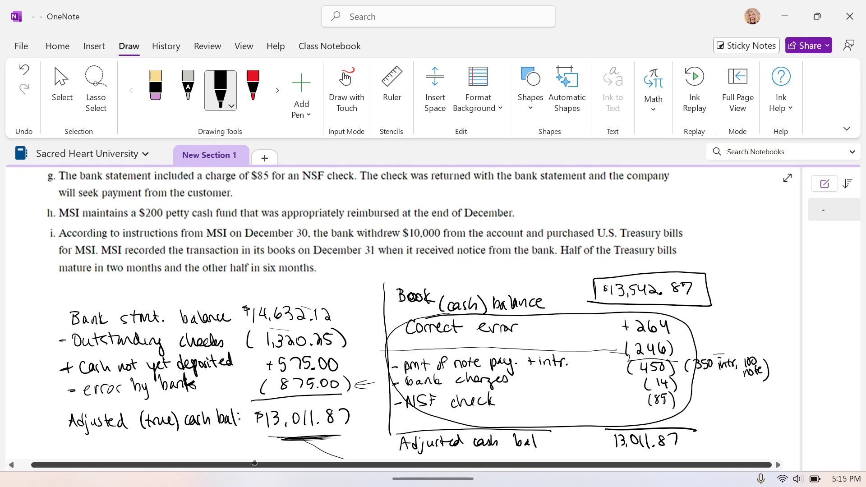
left_click(701, 289)
left_click_drag(103, 276, 153, 276)
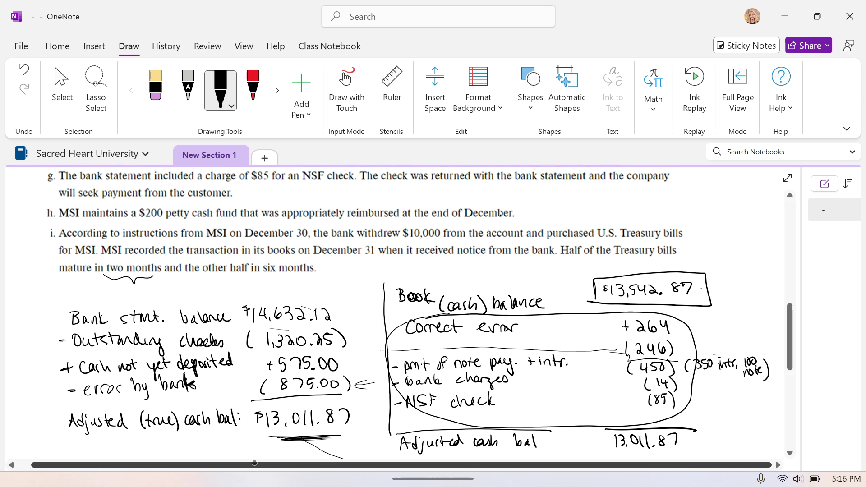
left_click_drag(111, 291, 148, 297)
left_click(155, 293)
Bracket 'in six months' and label it 'not cash eq.'
mouse_move(251, 272)
left_mouse_down()
mouse_move(286, 279)
mouse_move(314, 271)
left_mouse_up()
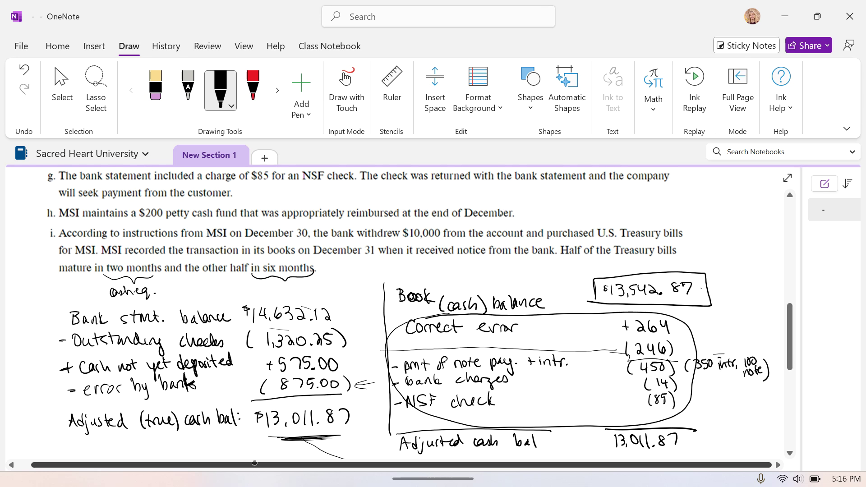
mouse_move(267, 293)
left_mouse_down()
mouse_move(351, 284)
mouse_move(354, 298)
left_mouse_up()
left_click(357, 288)
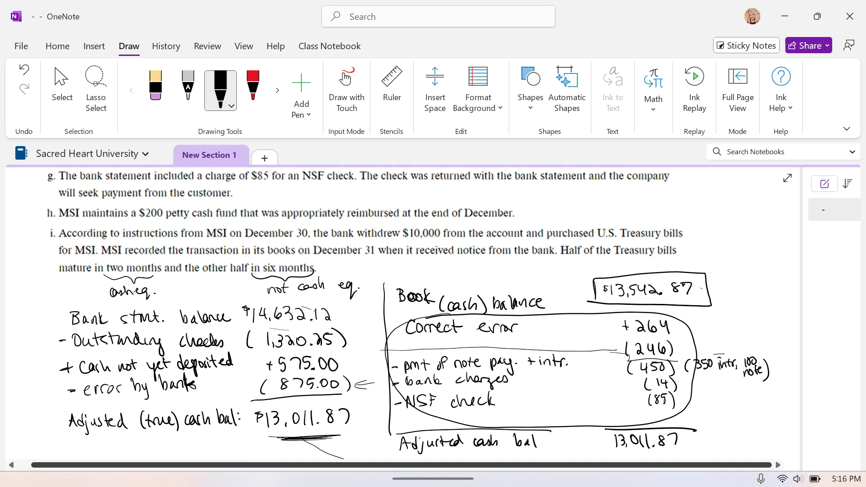
left_click(62, 90)
scroll(406, 311, "down", 6)
Pen '+ treasury bills (2mo) 5,000.00' in black ink below the checking balance
scroll(406, 311, "down", 5)
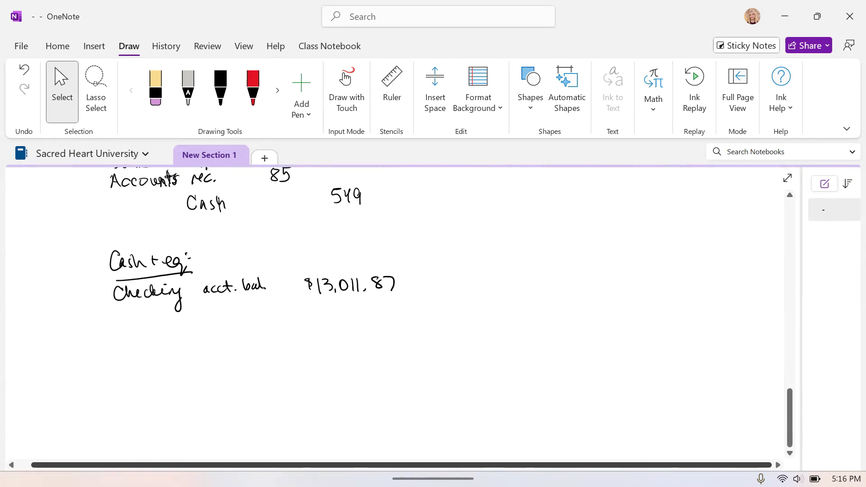
left_click(220, 89)
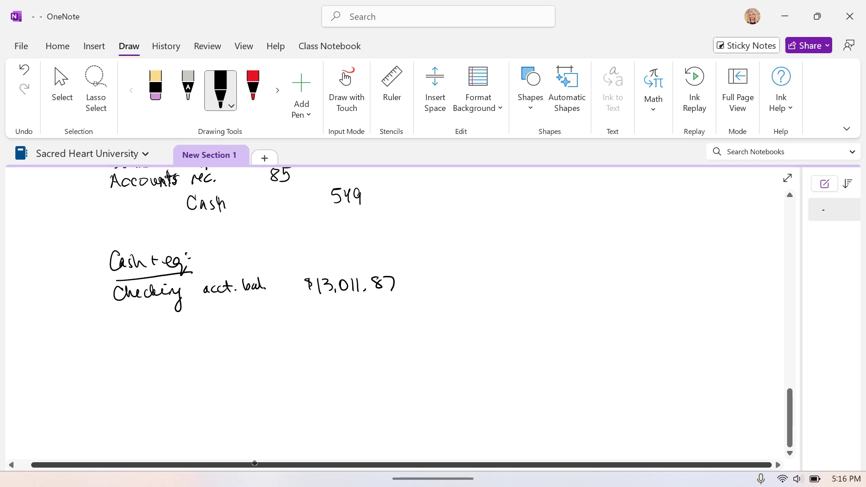
left_click_drag(115, 309, 116, 318)
mouse_move(112, 313)
left_mouse_down()
mouse_move(184, 314)
mouse_move(184, 328)
left_mouse_up()
left_click_drag(189, 303, 201, 317)
left_click_drag(203, 309, 239, 320)
left_click_drag(246, 305, 256, 315)
left_click_drag(257, 313, 271, 312)
left_click_drag(276, 308, 280, 319)
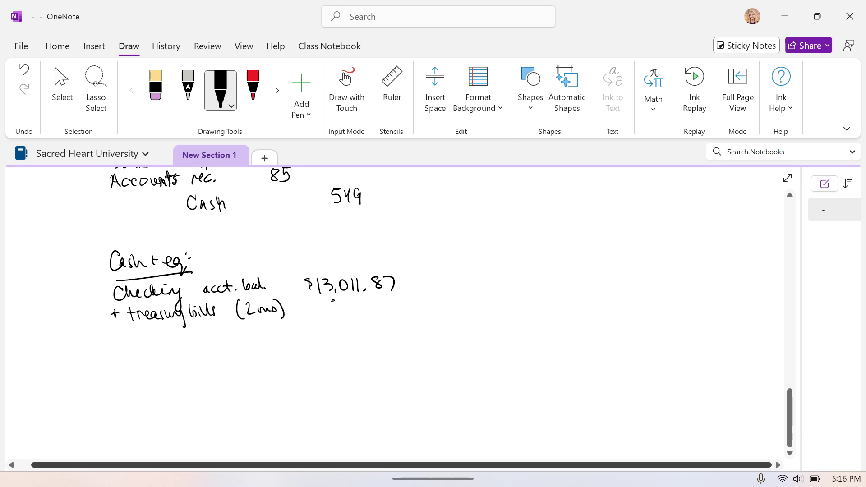
left_click_drag(337, 301, 332, 311)
left_click_drag(339, 310, 346, 303)
left_click_drag(353, 303, 372, 311)
left_click_drag(378, 301, 384, 304)
left_click(62, 90)
Write the '+ petty cash fund' label on the next line in black ink
scroll(397, 312, "up", 10)
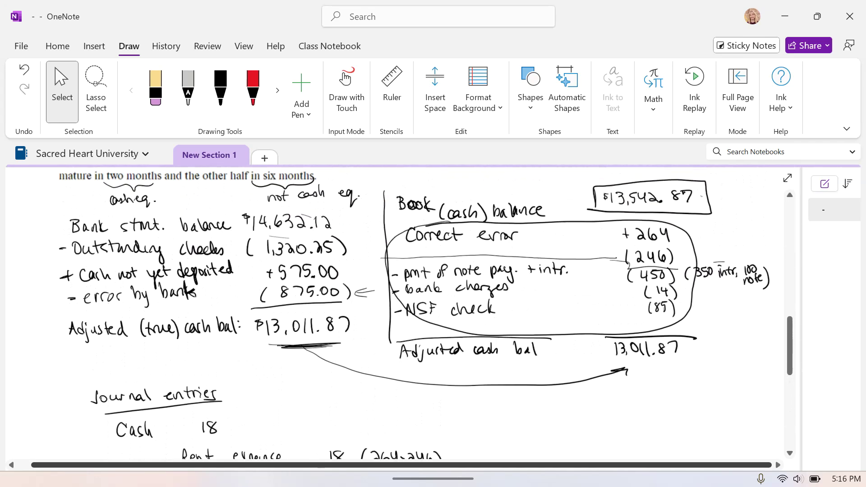
scroll(397, 312, "up", 5)
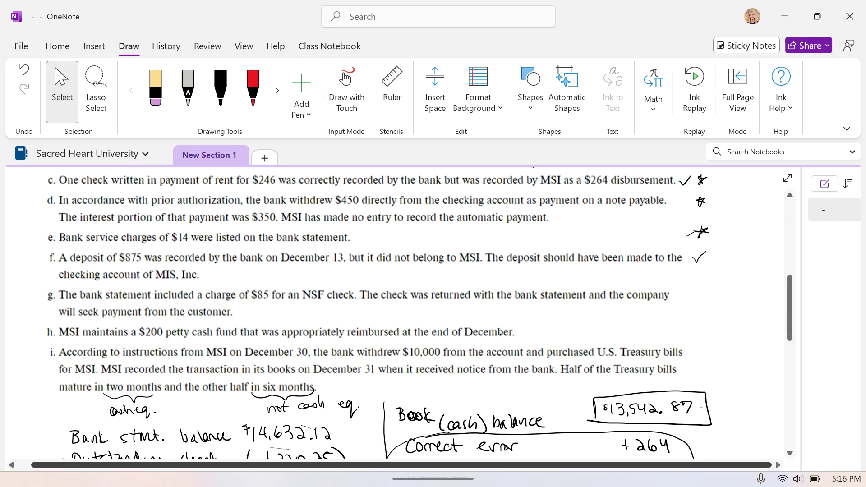
left_click(377, 323)
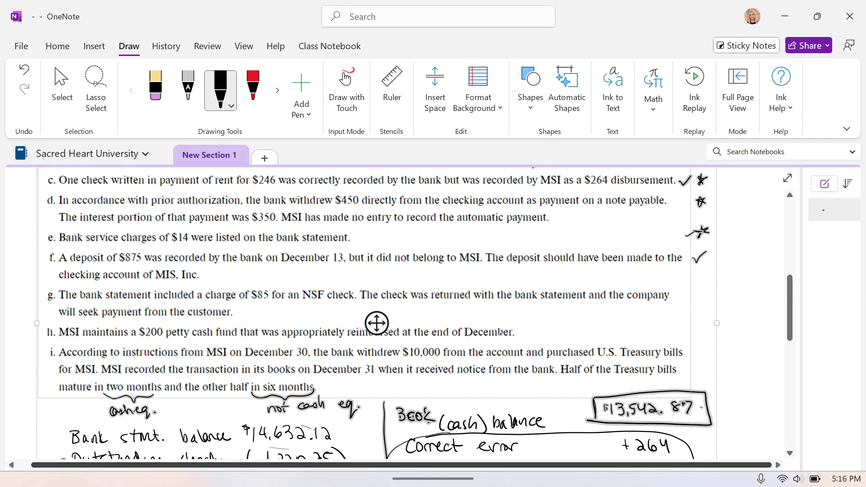
scroll(376, 323, "down", 5)
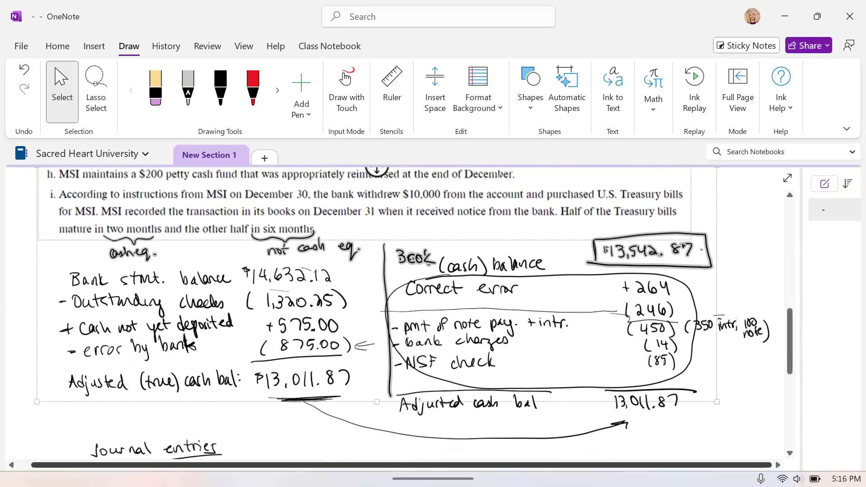
scroll(377, 323, "down", 12)
scroll(377, 323, "down", 1)
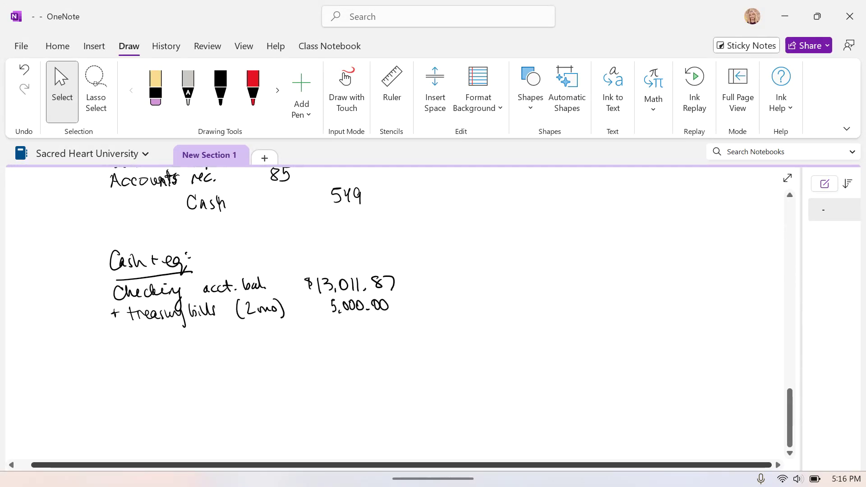
left_click(220, 89)
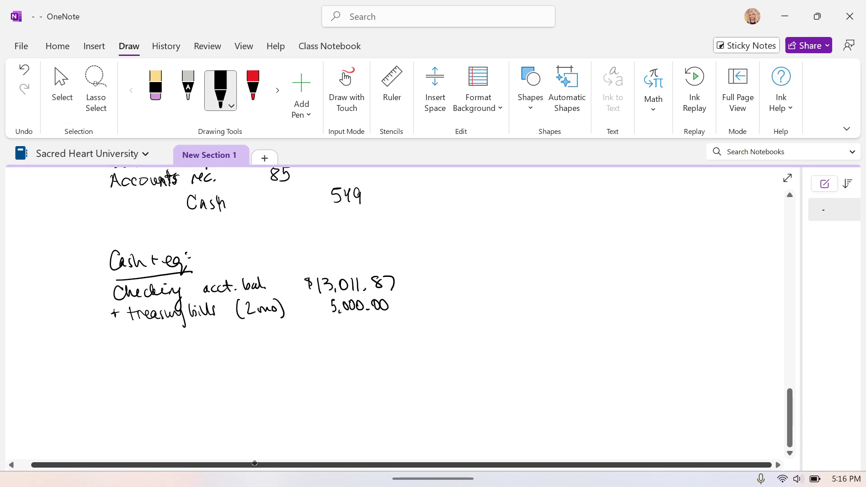
left_click_drag(120, 332, 119, 343)
left_click_drag(115, 337, 137, 340)
left_click_drag(140, 339, 151, 342)
mouse_move(153, 328)
left_mouse_down()
mouse_move(155, 342)
mouse_move(161, 334)
left_mouse_up()
mouse_move(161, 333)
left_mouse_down()
mouse_move(168, 355)
mouse_move(185, 340)
left_mouse_up()
left_click_drag(193, 333, 198, 341)
left_click_drag(202, 325, 211, 340)
mouse_move(228, 320)
left_mouse_down()
mouse_move(223, 337)
mouse_move(229, 330)
left_mouse_up()
left_click_drag(231, 331, 243, 337)
left_click_drag(248, 330, 249, 337)
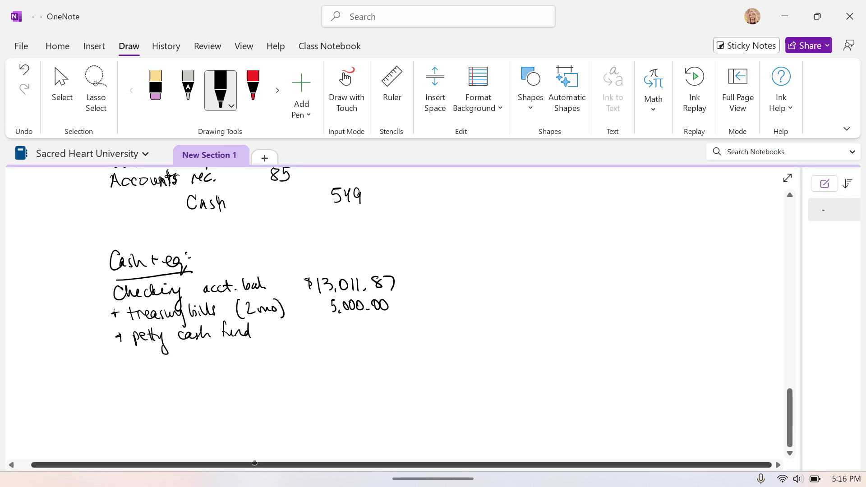
Add the 200.00 amount, underline the column, and write the $18,211.85 cash and equivalents total
mouse_move(346, 325)
left_mouse_down()
mouse_move(353, 335)
mouse_move(359, 325)
mouse_move(381, 324)
left_mouse_up()
left_click(371, 334)
mouse_move(386, 323)
left_mouse_down()
mouse_move(395, 324)
mouse_move(387, 323)
left_mouse_up()
left_click_drag(309, 345, 418, 339)
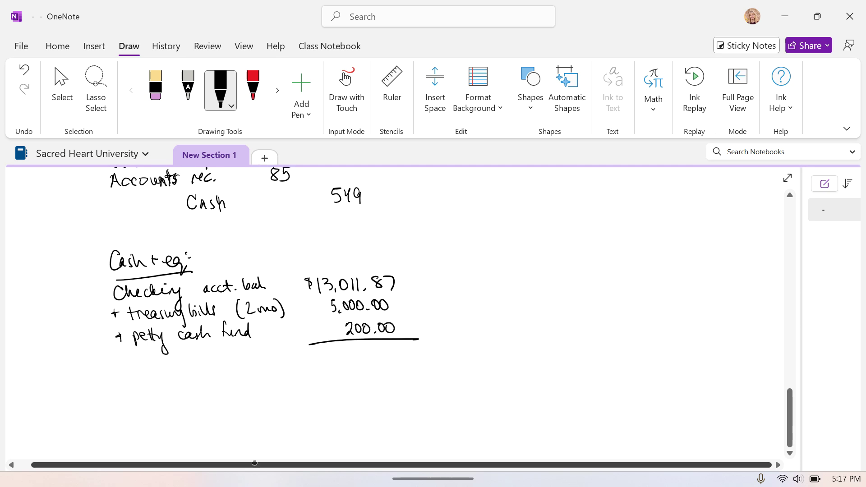
mouse_move(315, 350)
left_mouse_down()
mouse_move(311, 359)
mouse_move(322, 363)
left_mouse_up()
mouse_move(335, 350)
left_mouse_down()
mouse_move(329, 362)
mouse_move(335, 351)
left_mouse_up()
left_click_drag(339, 358, 353, 361)
mouse_move(359, 348)
left_mouse_down()
mouse_move(359, 361)
mouse_move(377, 357)
left_mouse_up()
left_click(371, 359)
left_click_drag(389, 349, 391, 359)
left_click_drag(389, 348, 396, 348)
left_click_drag(137, 356, 173, 356)
mouse_move(185, 352)
left_mouse_down()
mouse_move(183, 359)
mouse_move(214, 356)
mouse_move(214, 373)
left_mouse_up()
left_click_drag(219, 354, 246, 358)
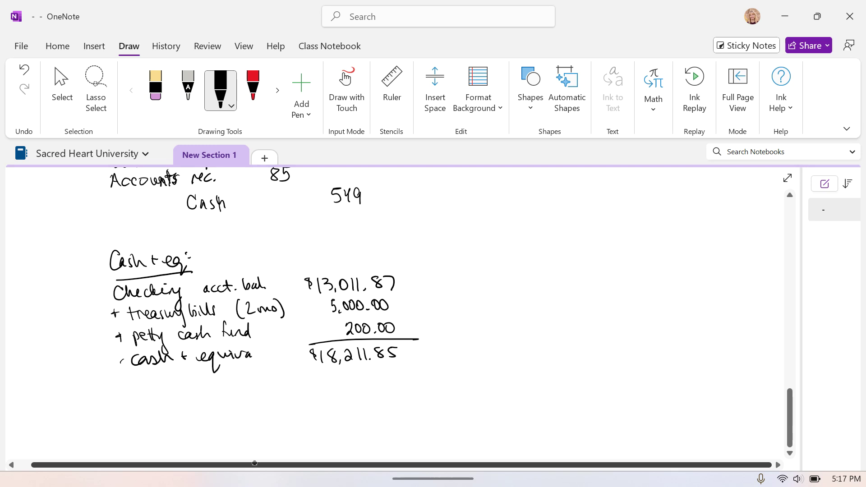